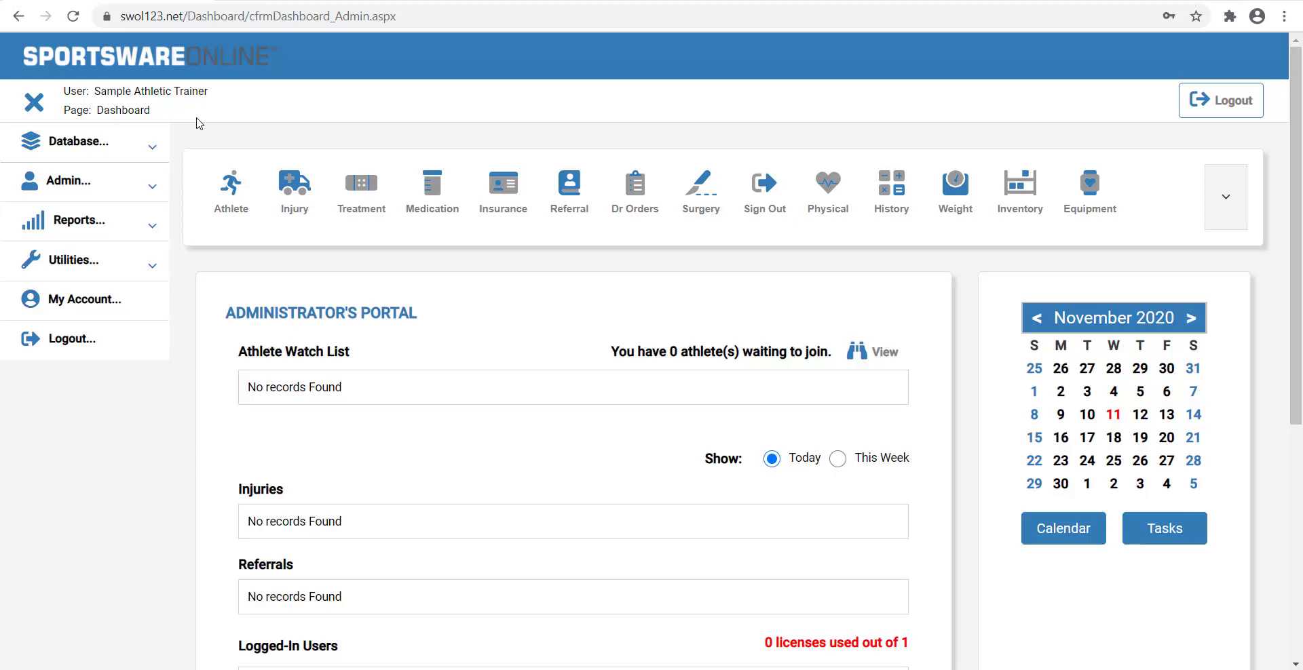
Step: Open the Sample Athletic Trainer account for editing from the admin users listing
click(88, 182)
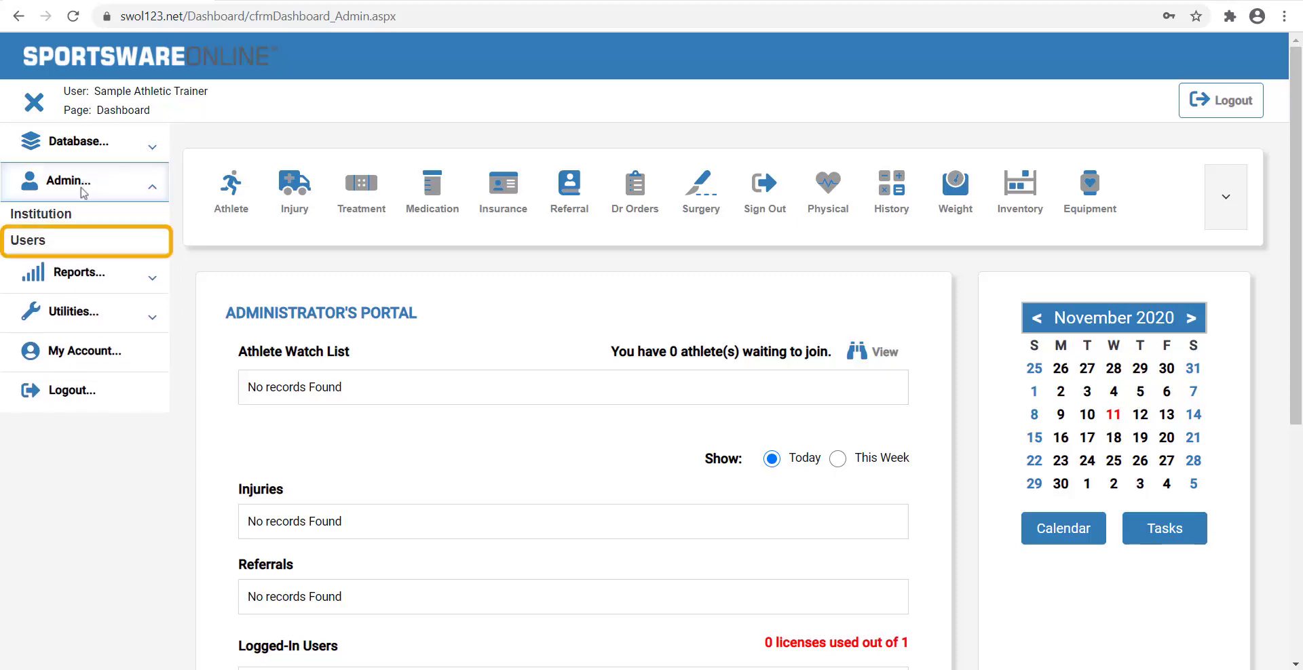
click(60, 248)
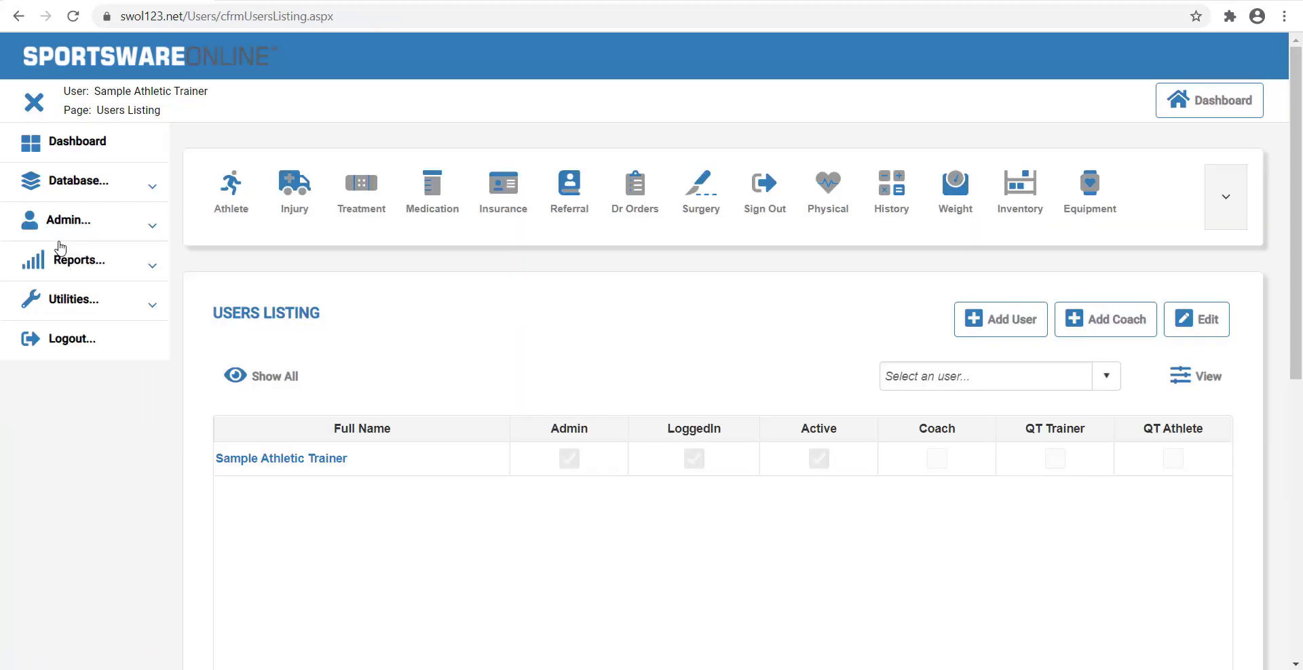
click(326, 456)
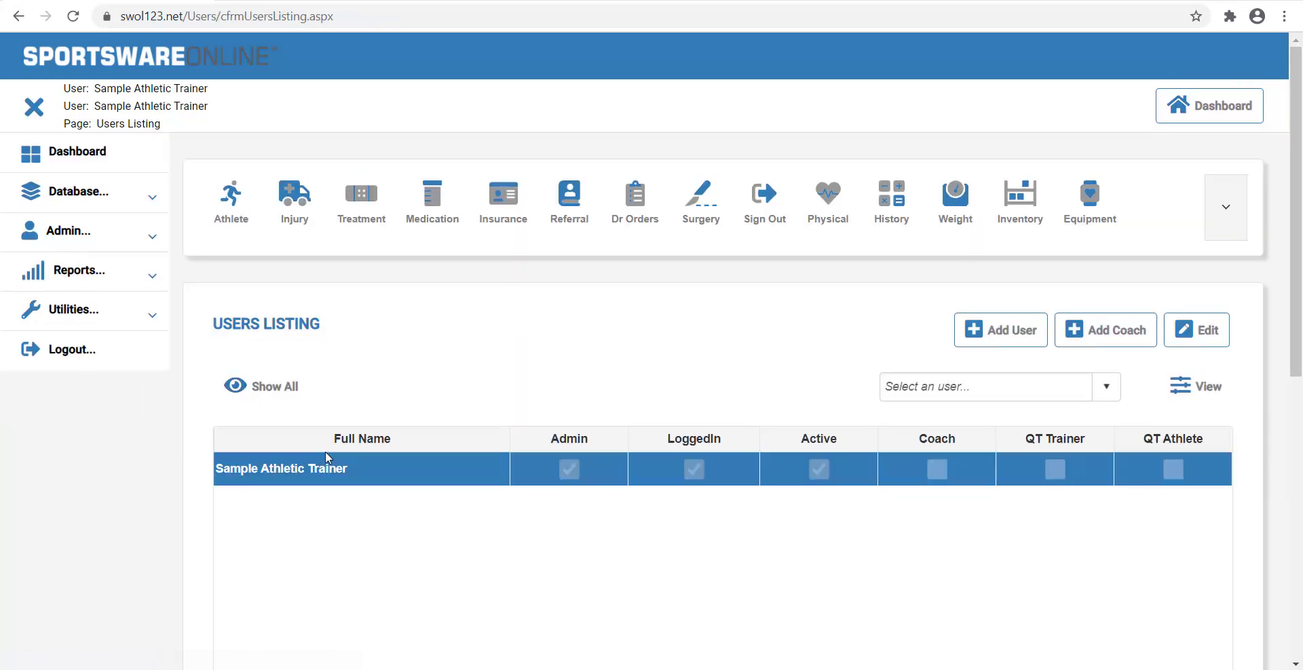
click(1192, 333)
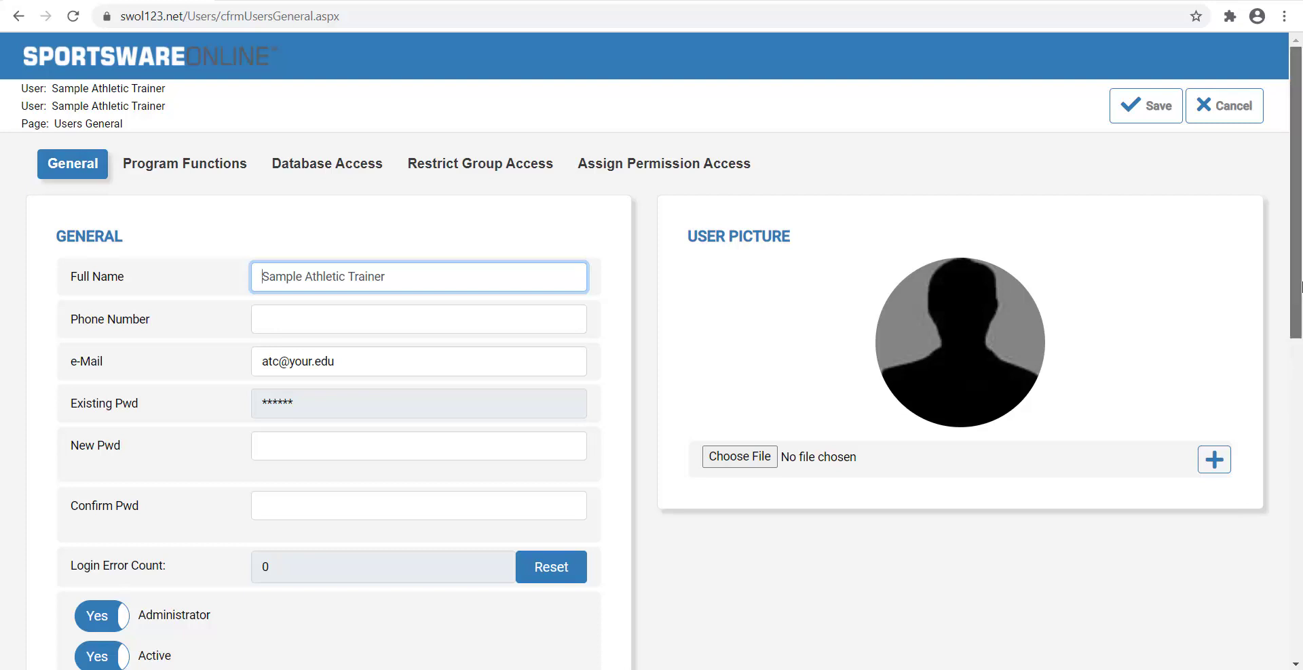
Step: Enable Online Contact, Receive Email Updates From CSMi and Can Edit Other Notes in the user's general settings
drag(1301, 287, 1302, 311)
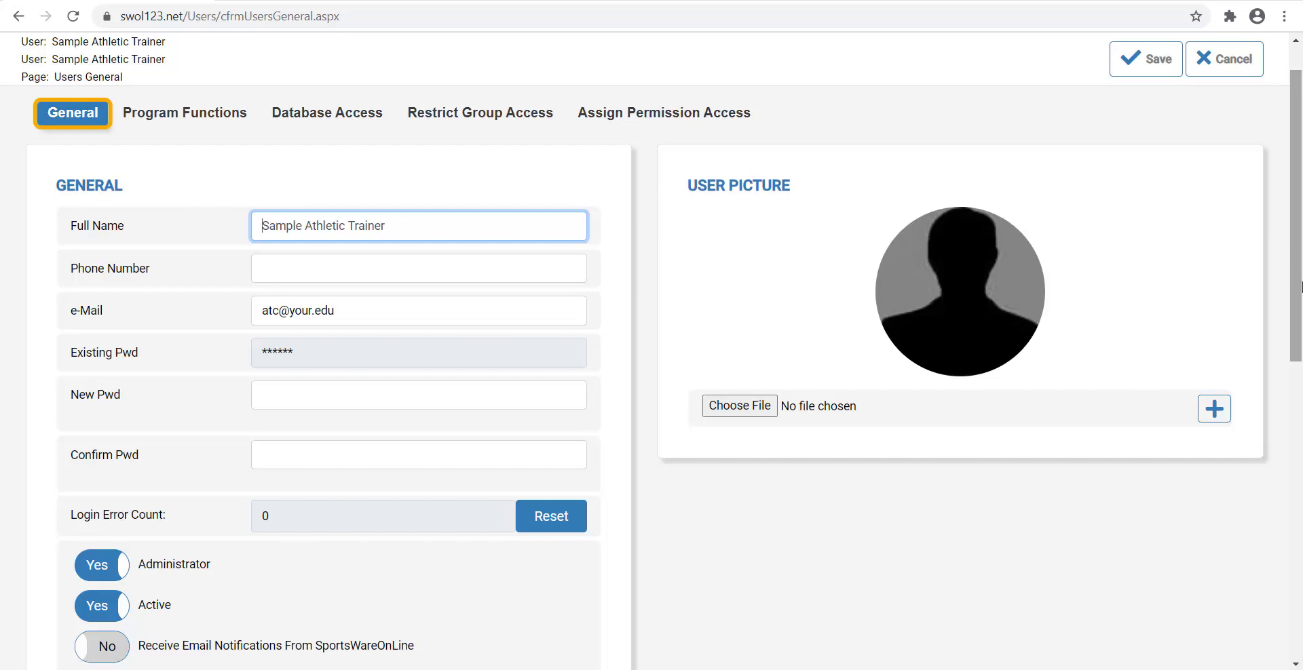
drag(1302, 296, 1302, 367)
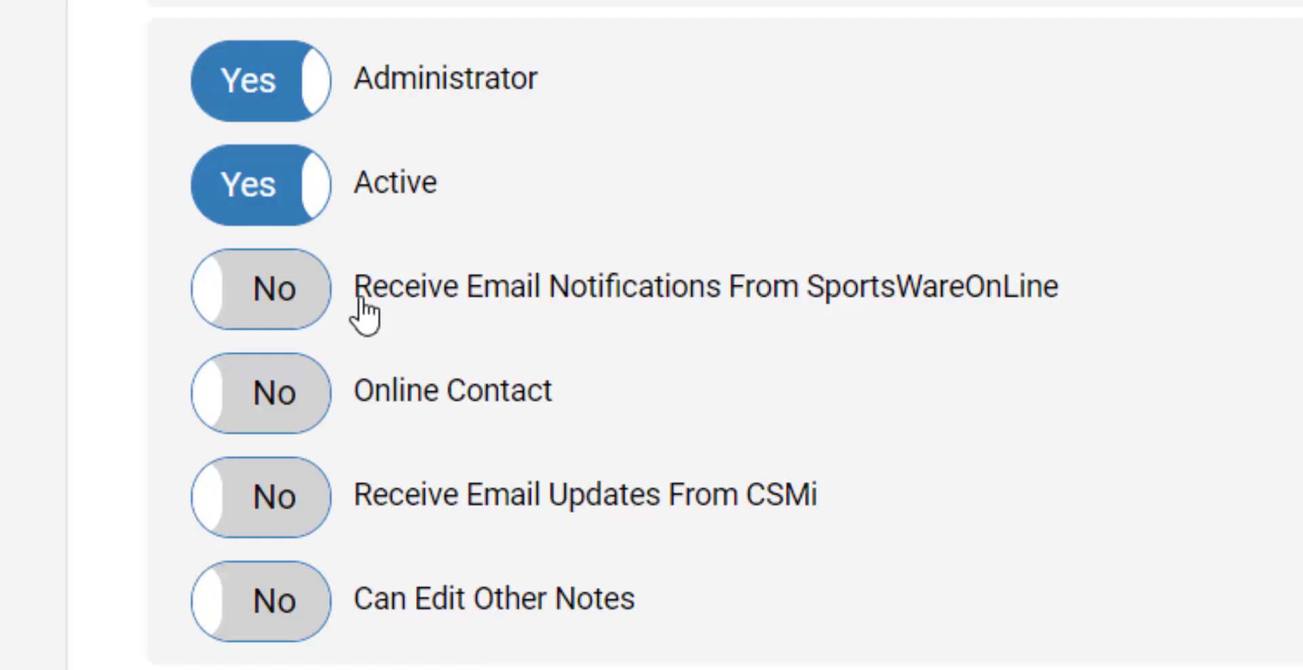
click(324, 411)
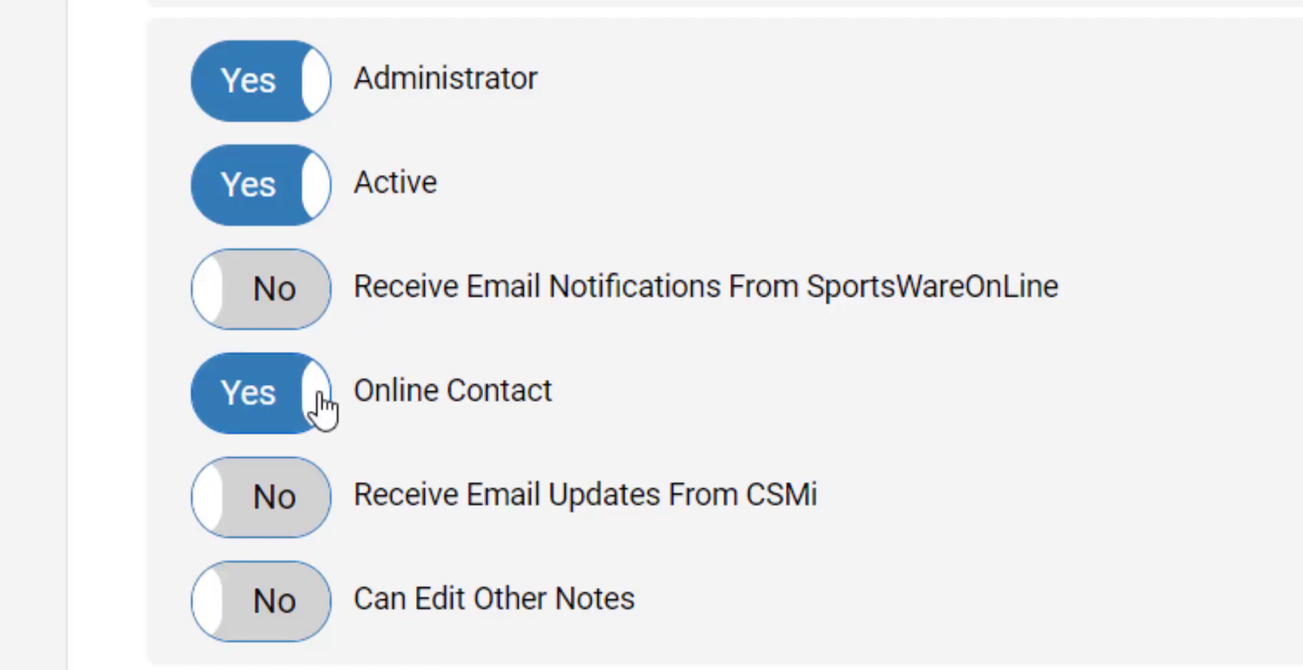
click(317, 530)
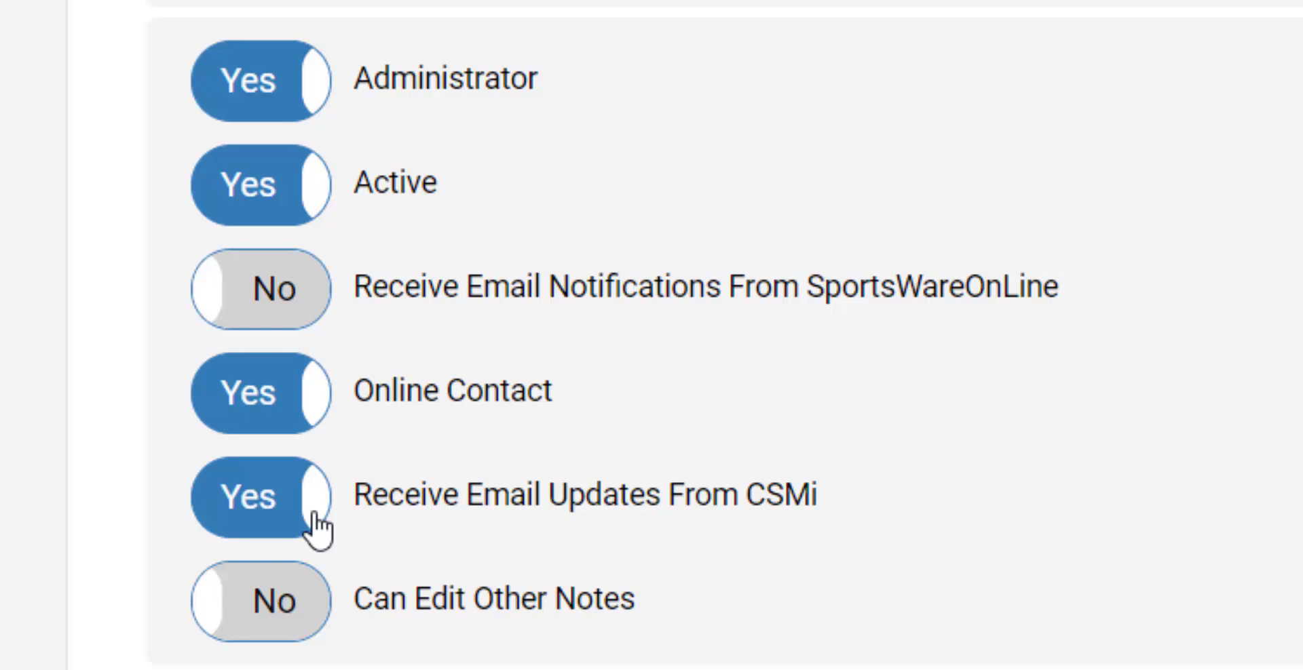
click(304, 623)
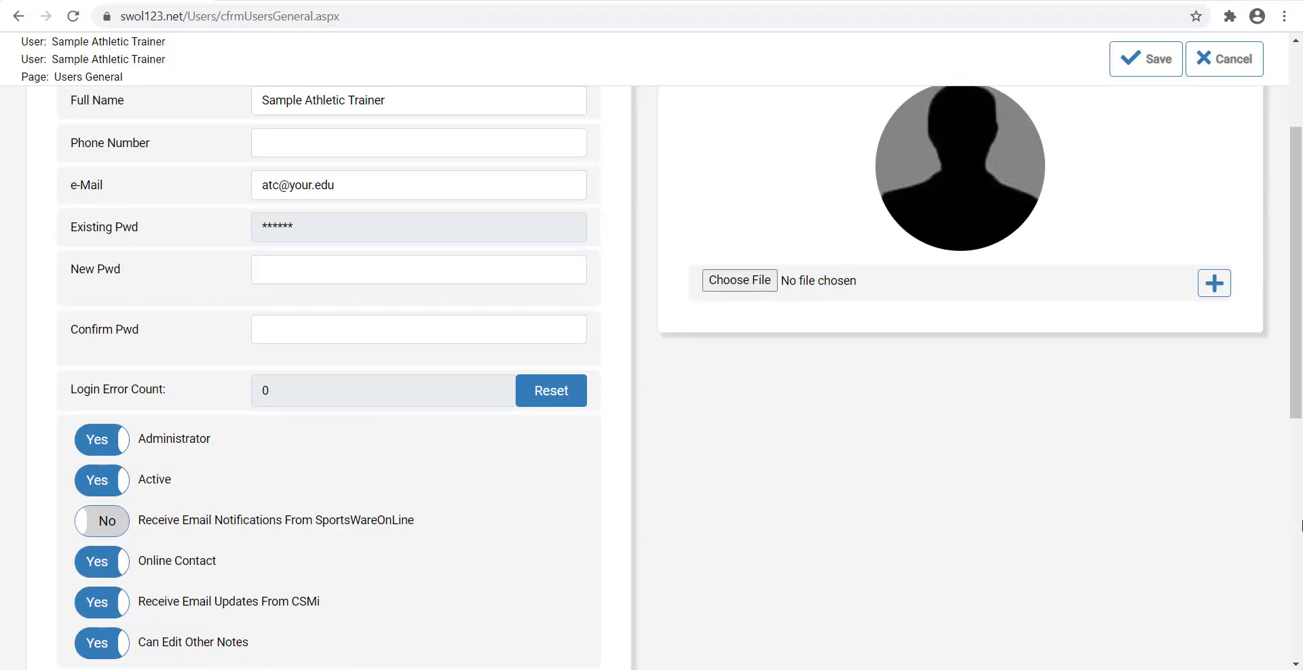
Step: Enable Edit Picklists, View In-Active Athletes and Force User Logout in the user's program functions
drag(1298, 415, 1271, 268)
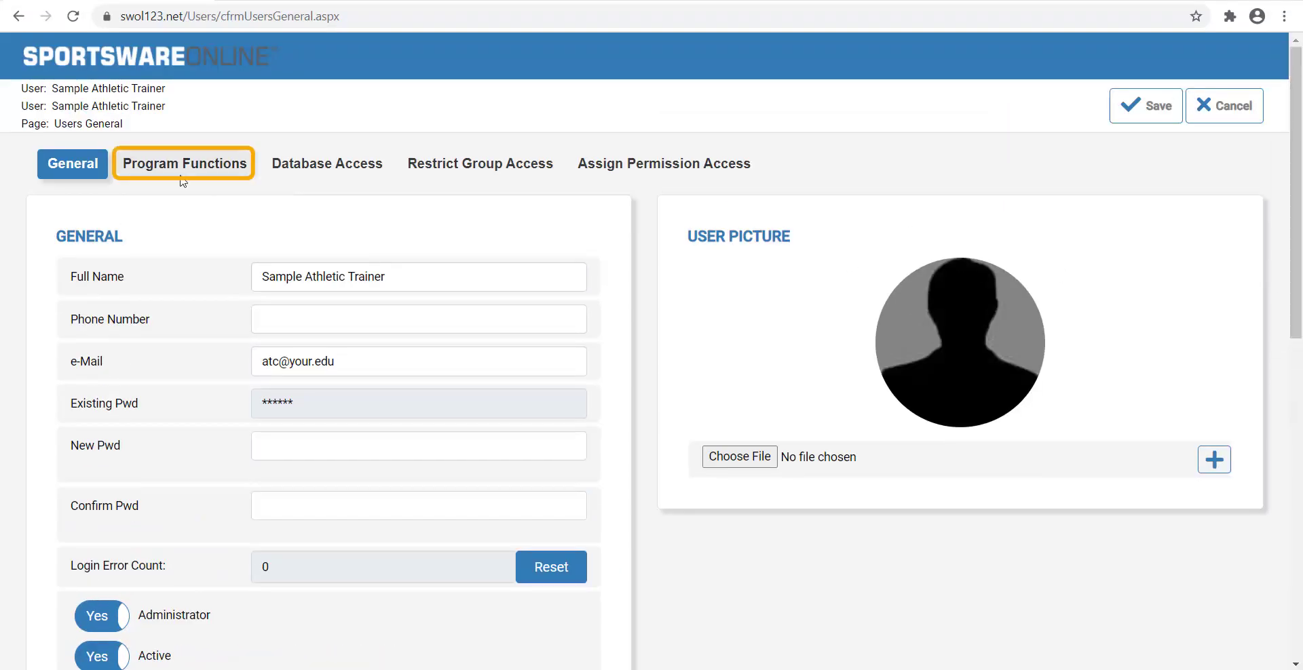
click(182, 177)
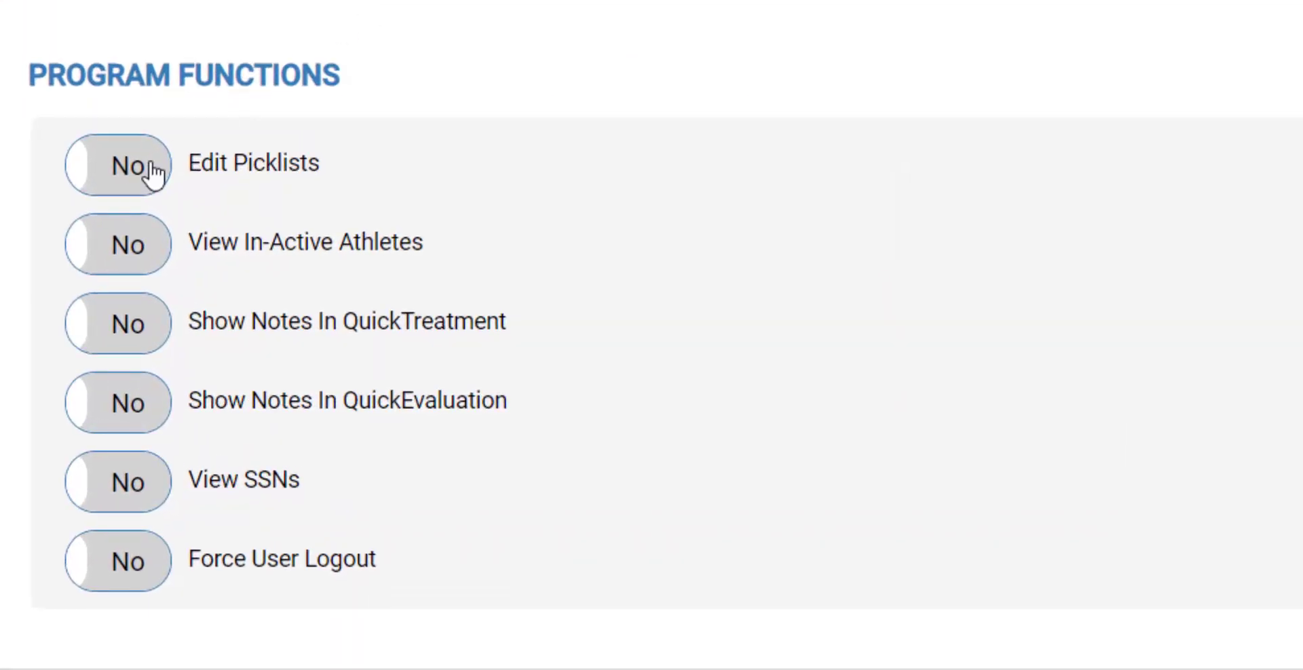
click(153, 174)
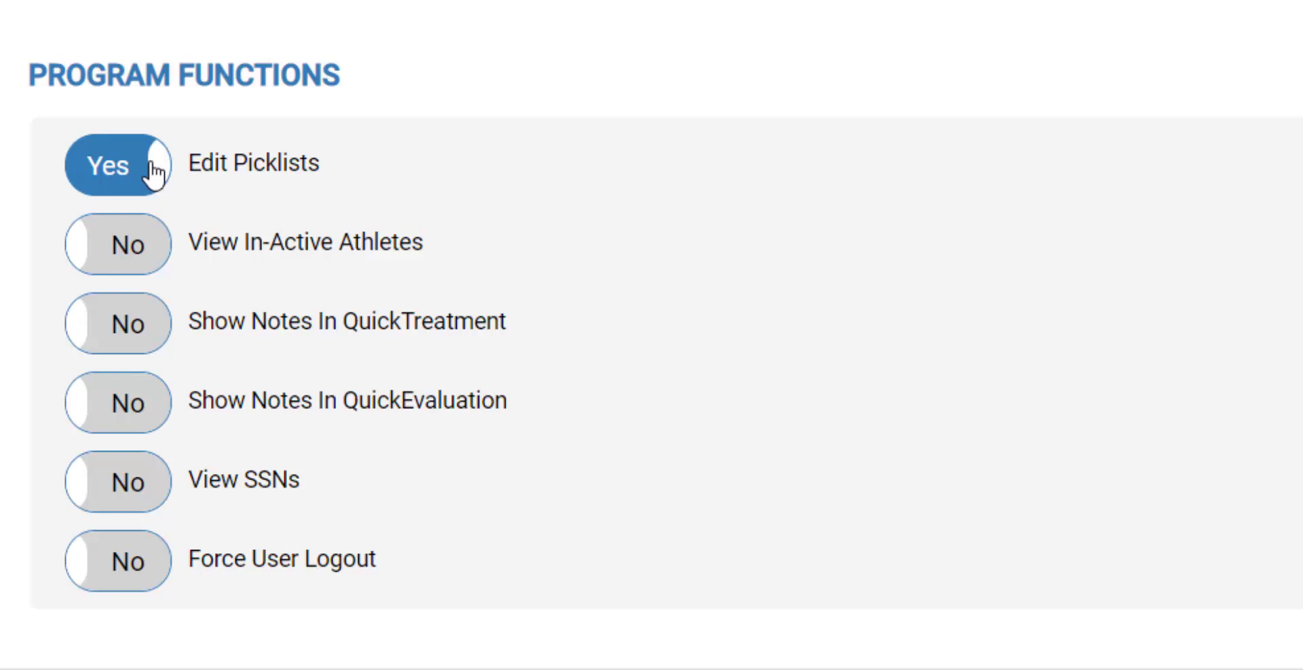
click(151, 251)
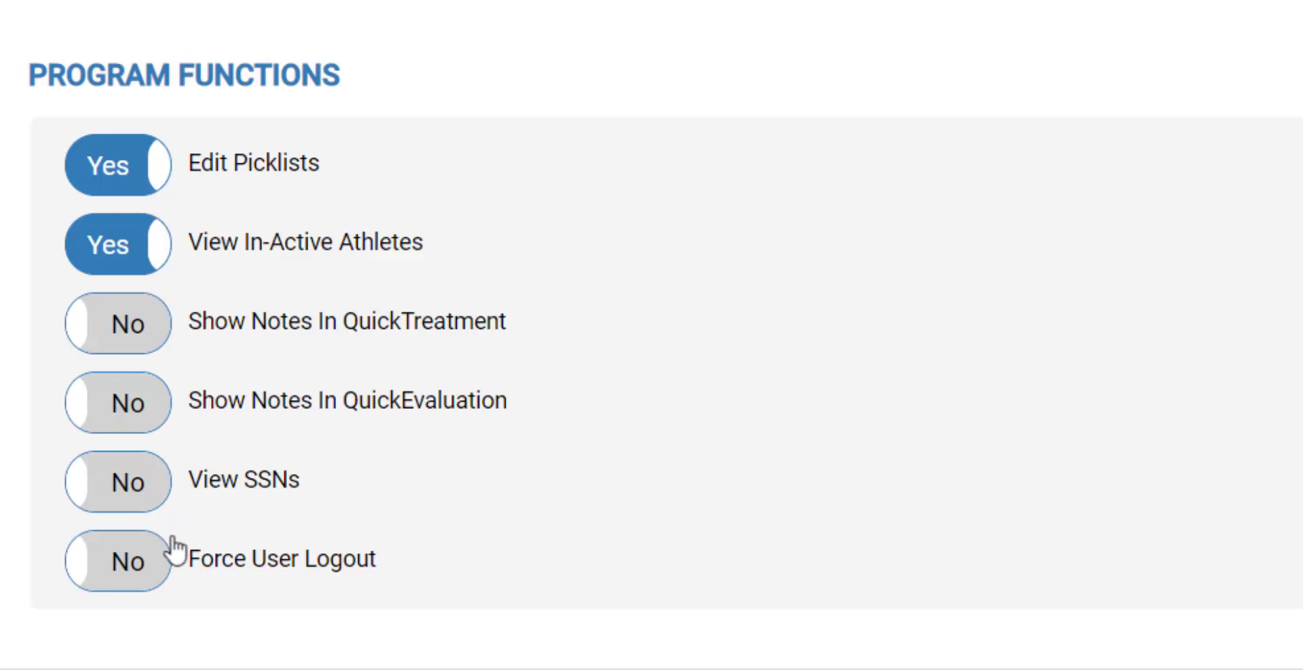
click(167, 585)
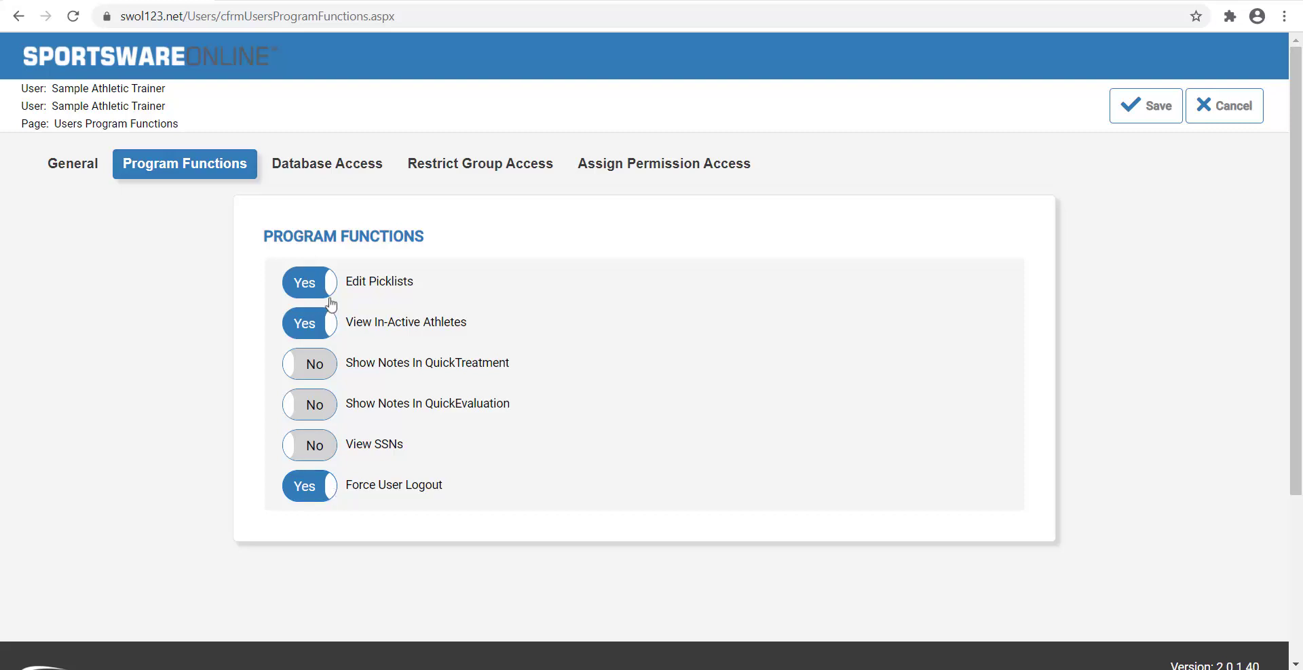
Step: Save the edited Sample Athletic Trainer account and log out of the site
click(331, 172)
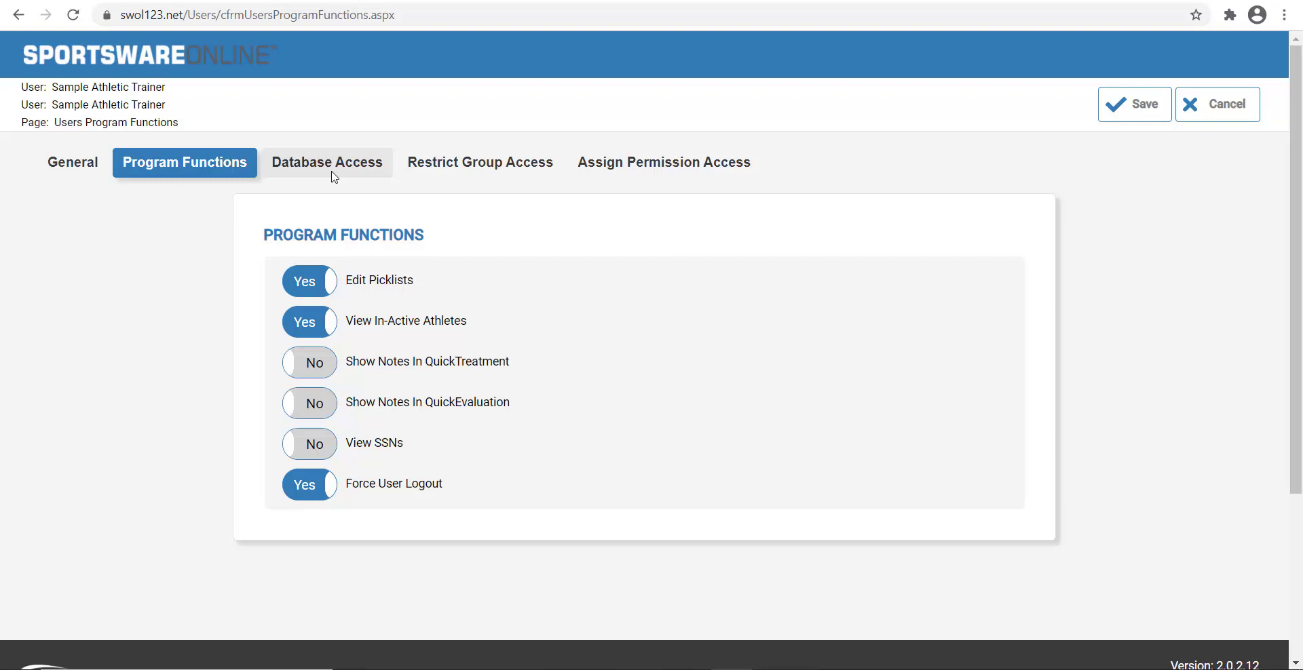
click(1103, 112)
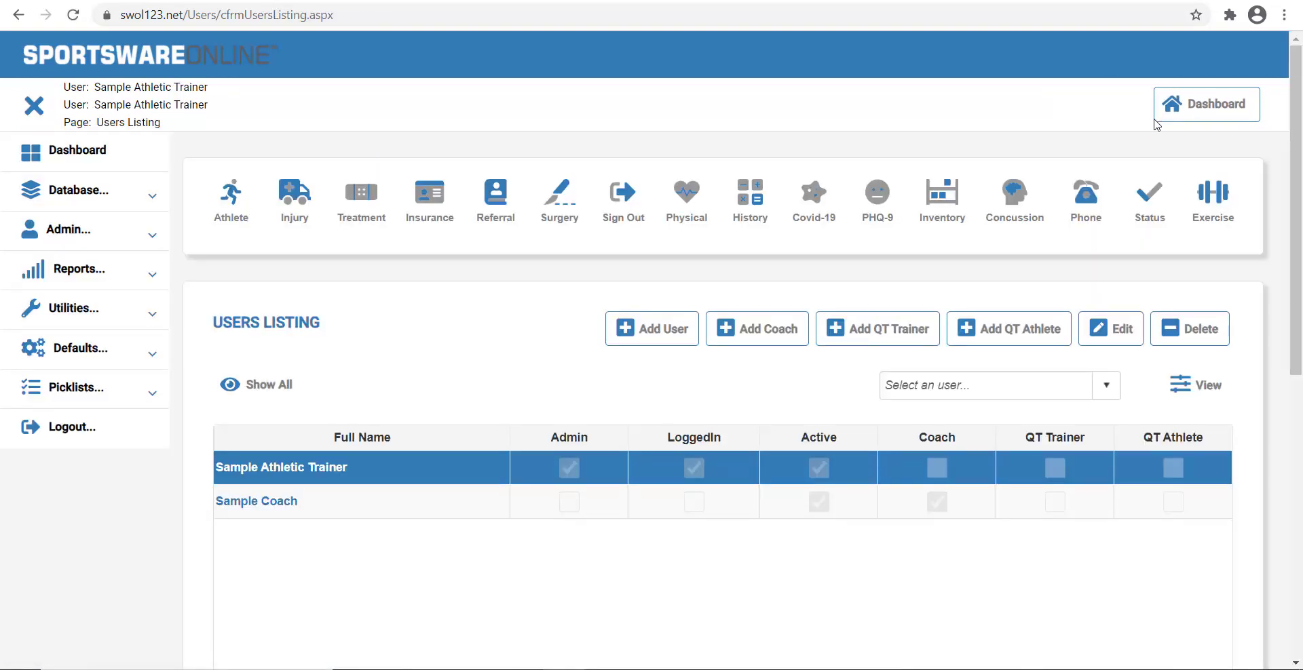
click(1165, 121)
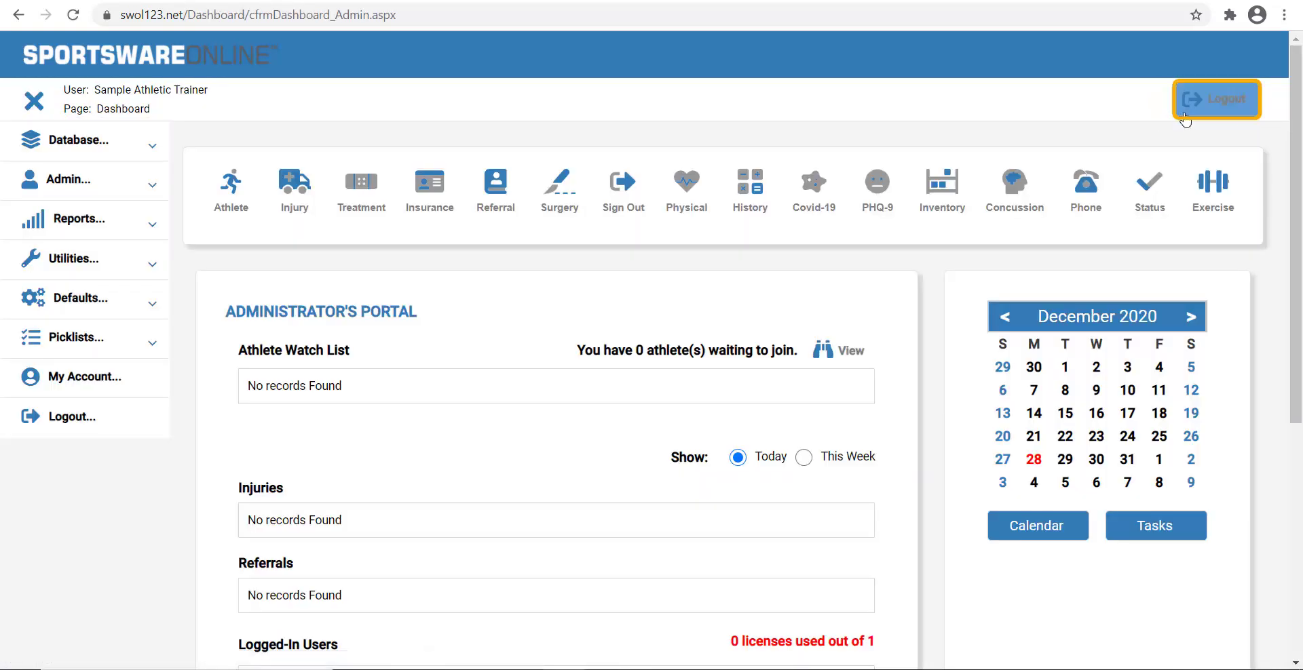
click(1187, 112)
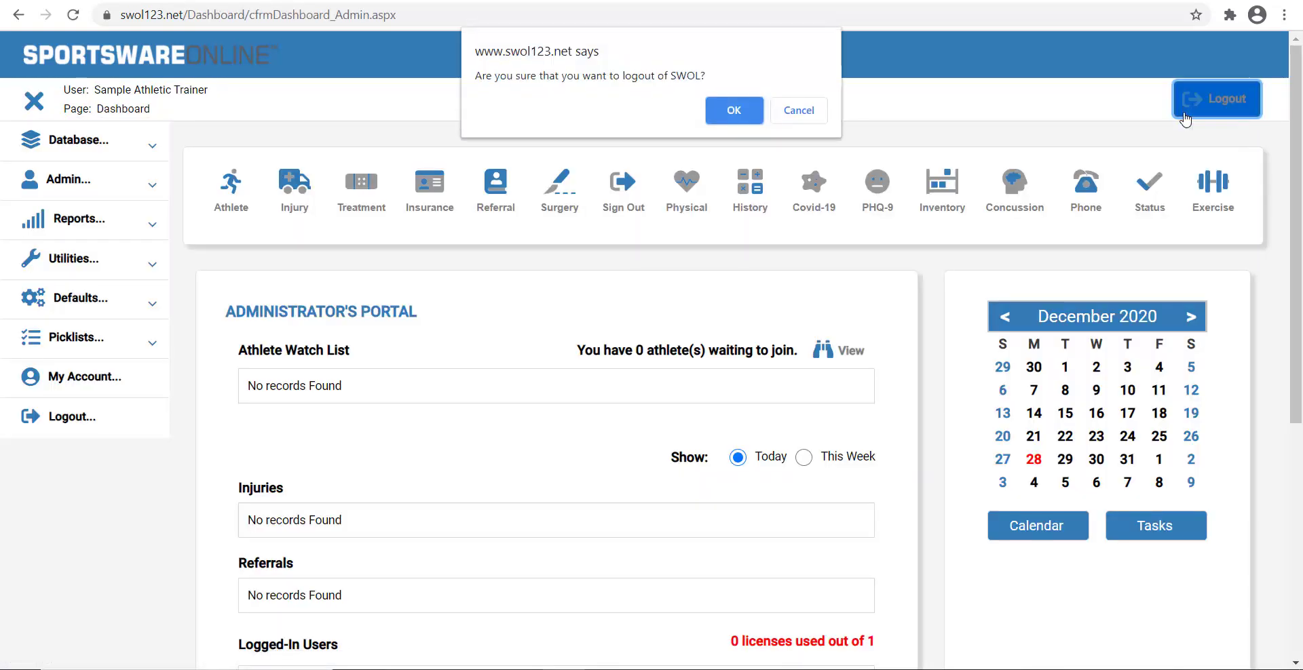
click(747, 121)
Step: Sign back in with the athletic trainer's e-mail and account password
click(1029, 178)
text(atc)
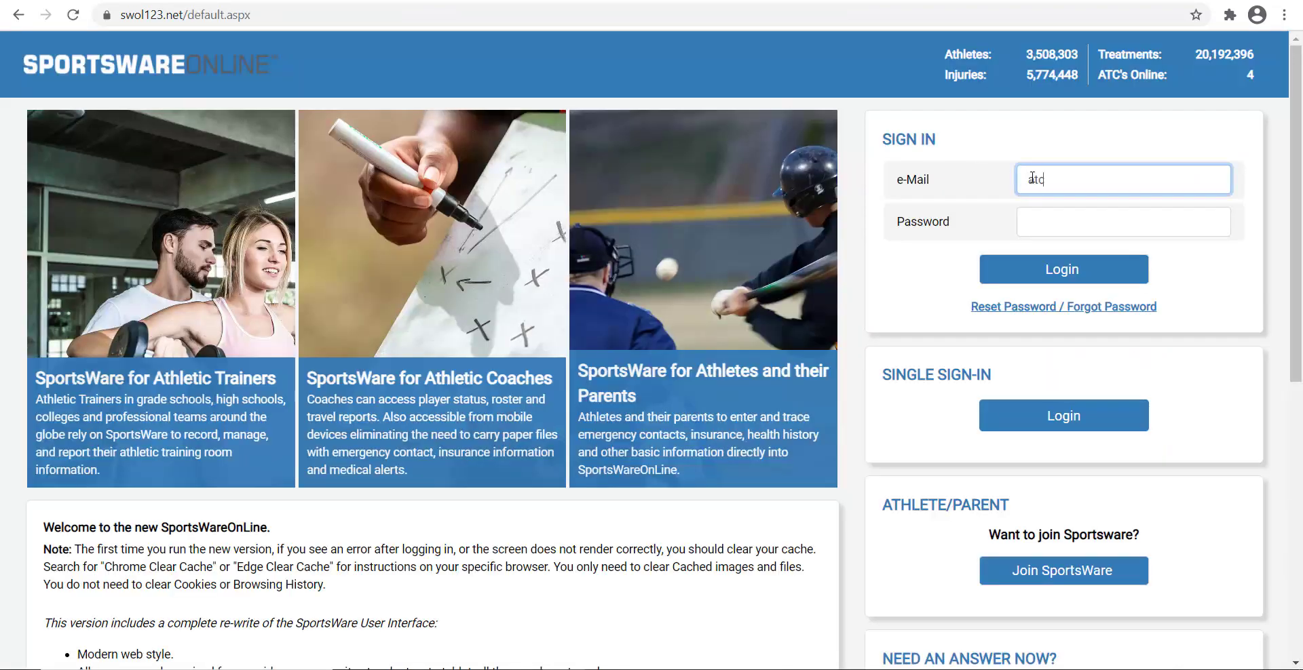
text(@your.edu)
key(Tab)
text(••)
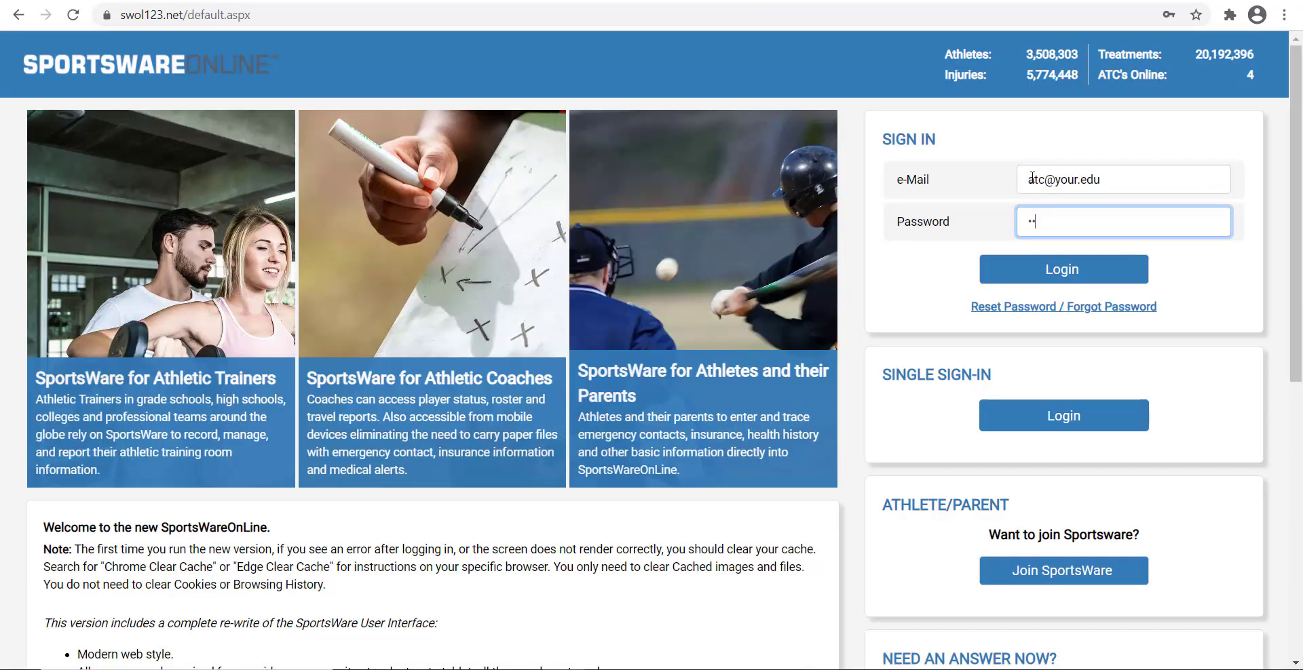
text(••••••••)
key(Return)
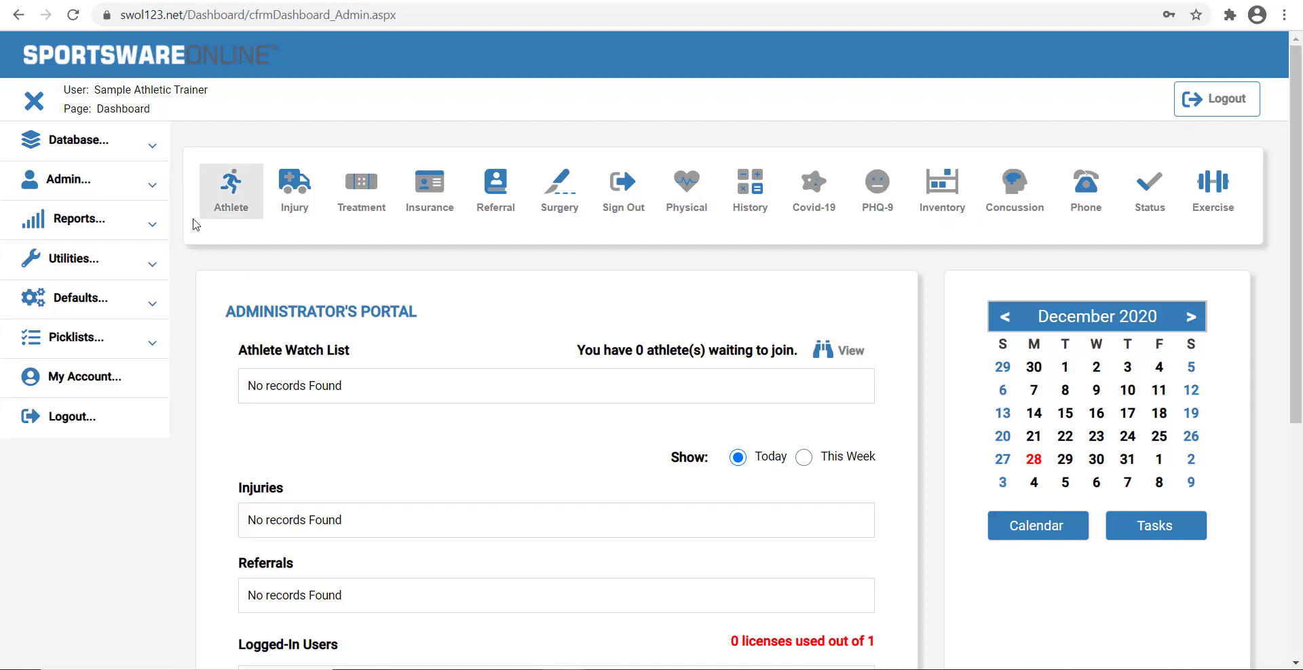
Step: Add a new user named Second Athletic Trainer with that user's e-mail address, and save the account
click(152, 190)
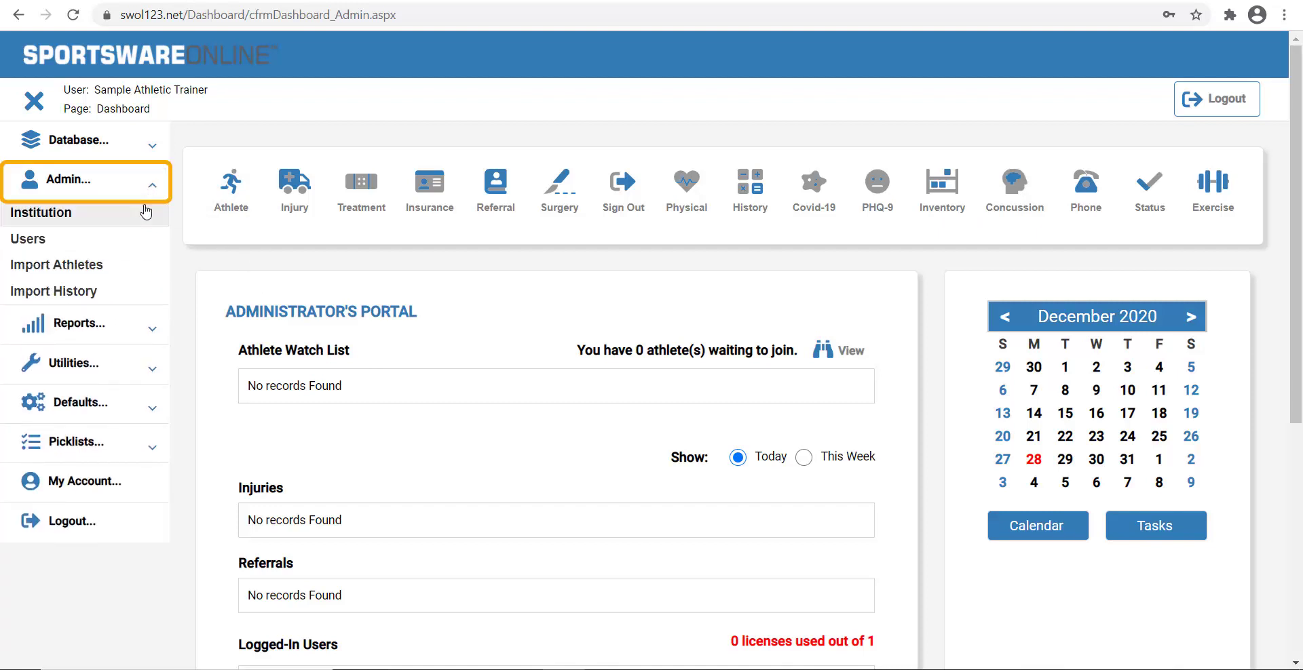
click(145, 242)
click(658, 330)
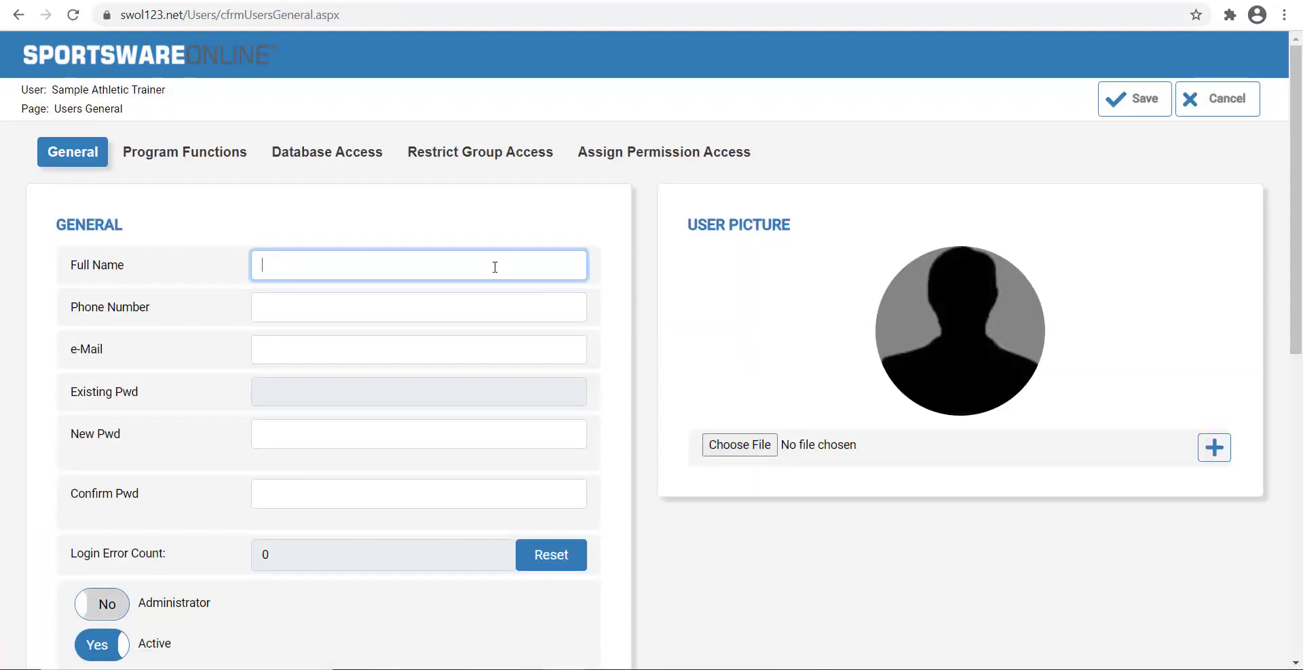
text(Second Athletic Trainer)
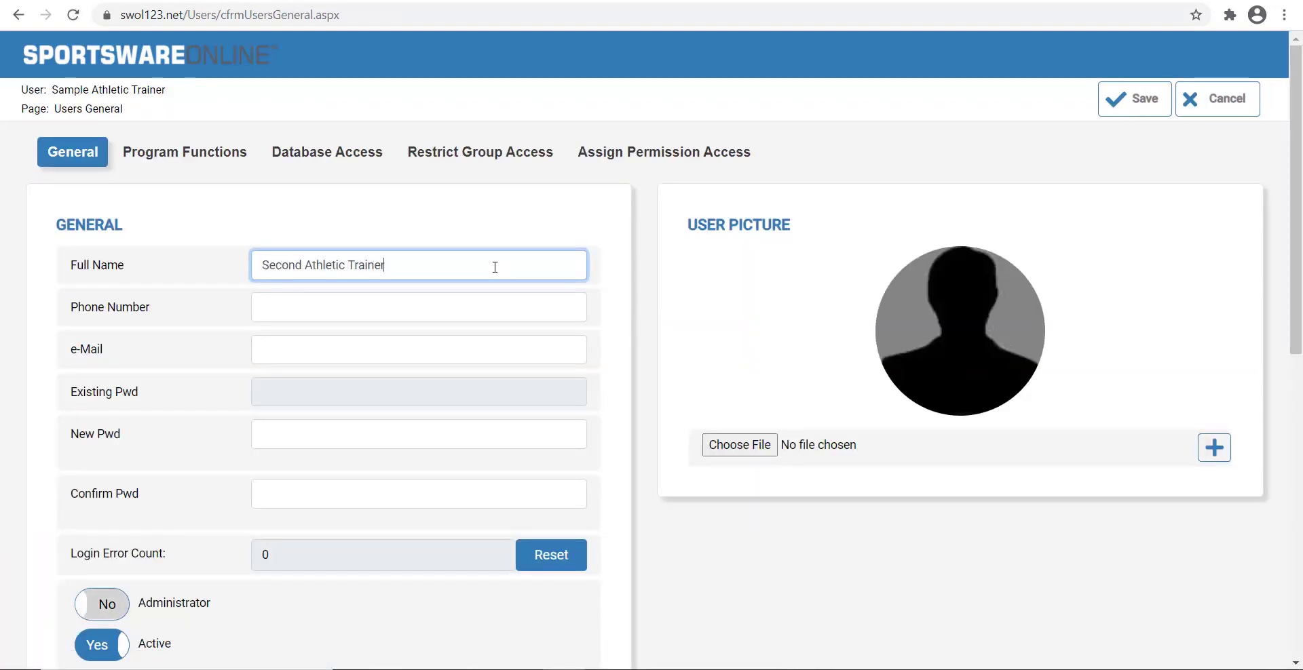
click(423, 343)
text(atc2@your.edu)
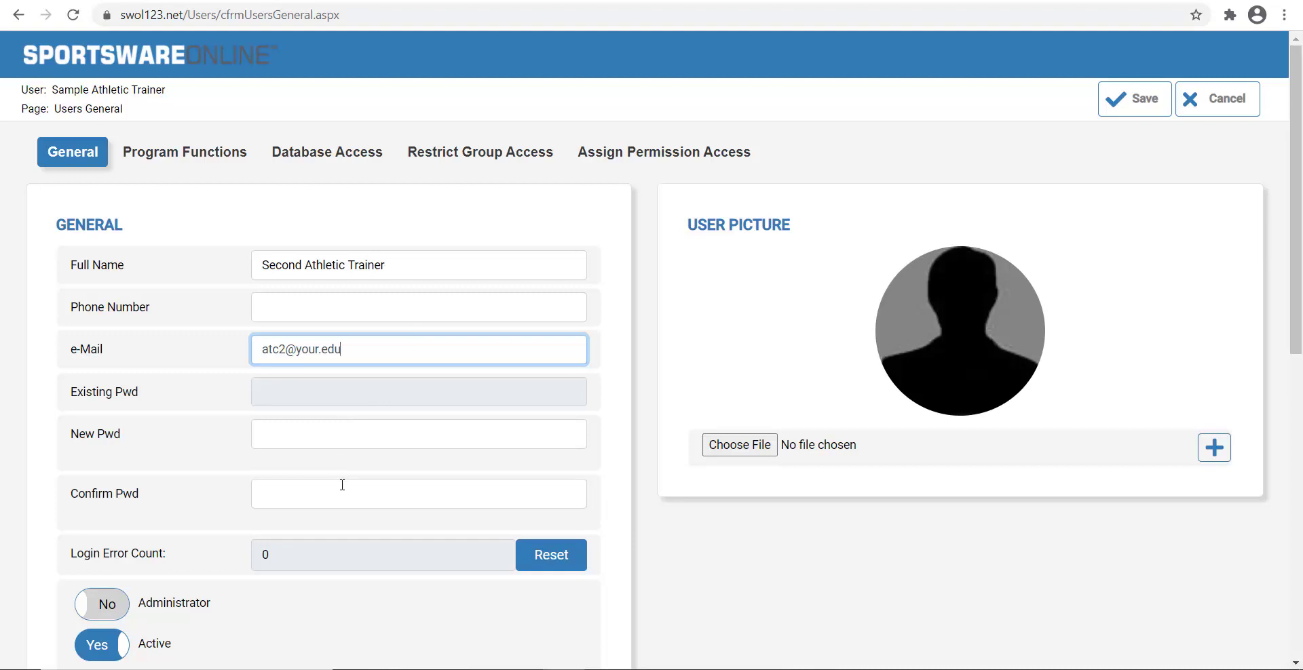
click(1129, 100)
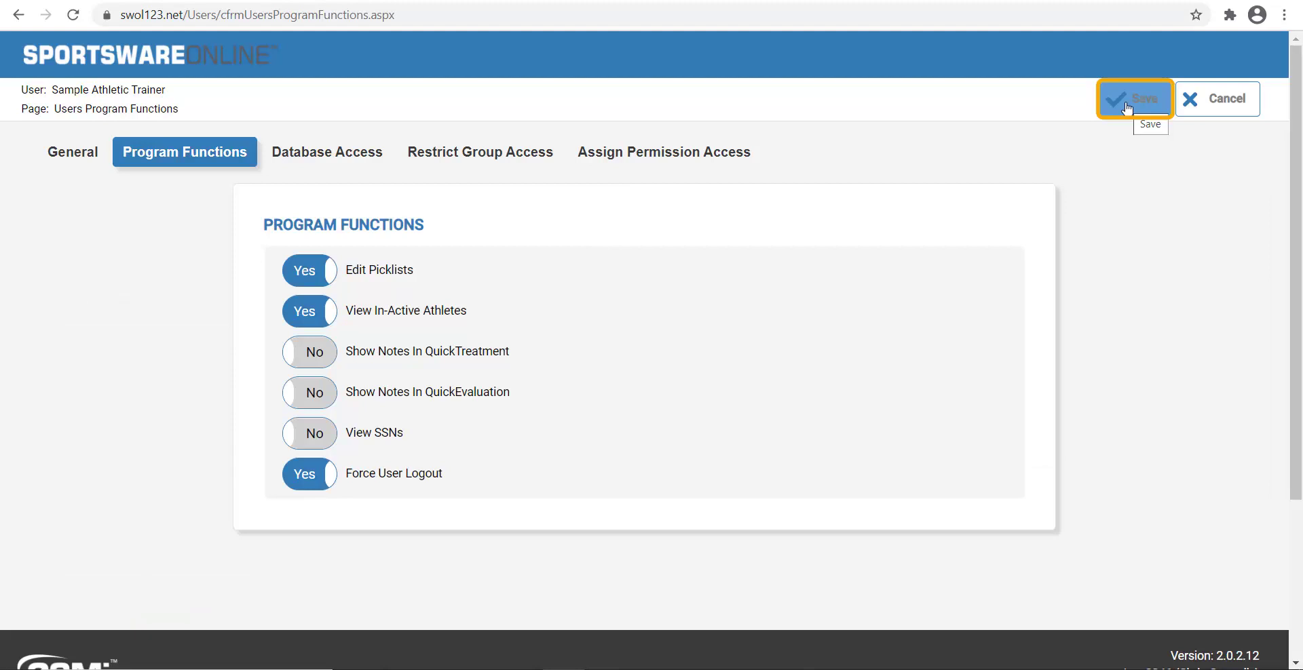
click(1128, 101)
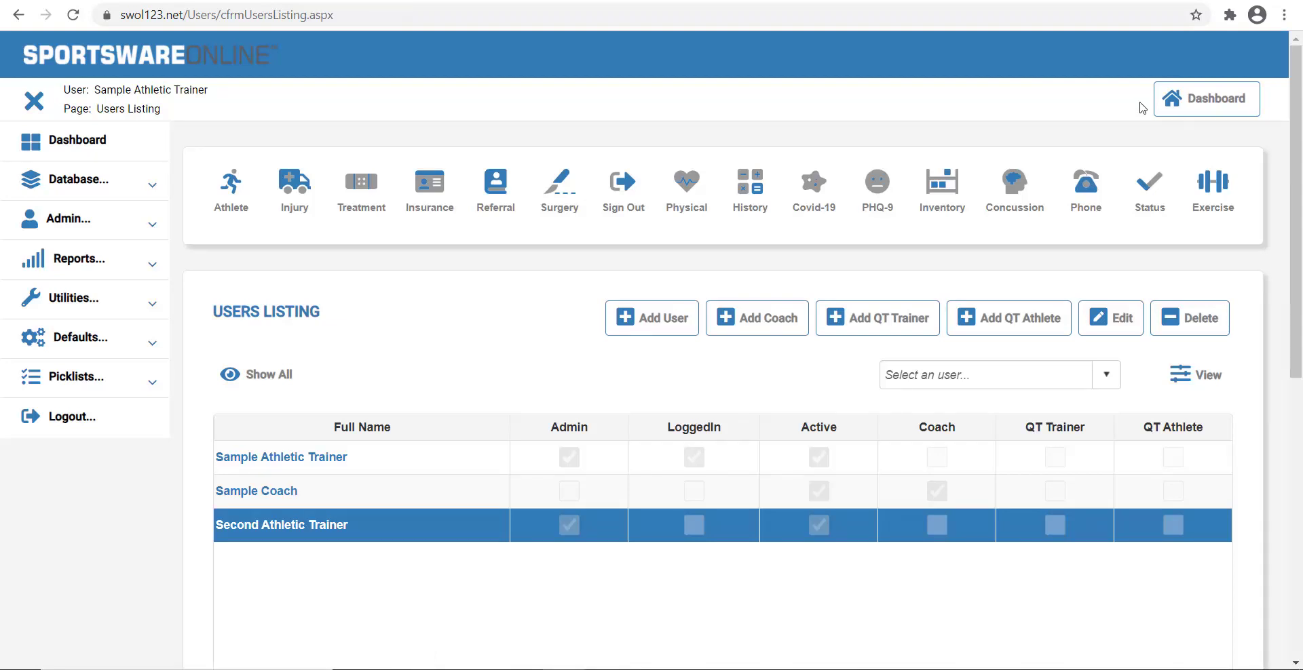
Step: Return to the dashboard and log out of the administrator's account
click(1174, 109)
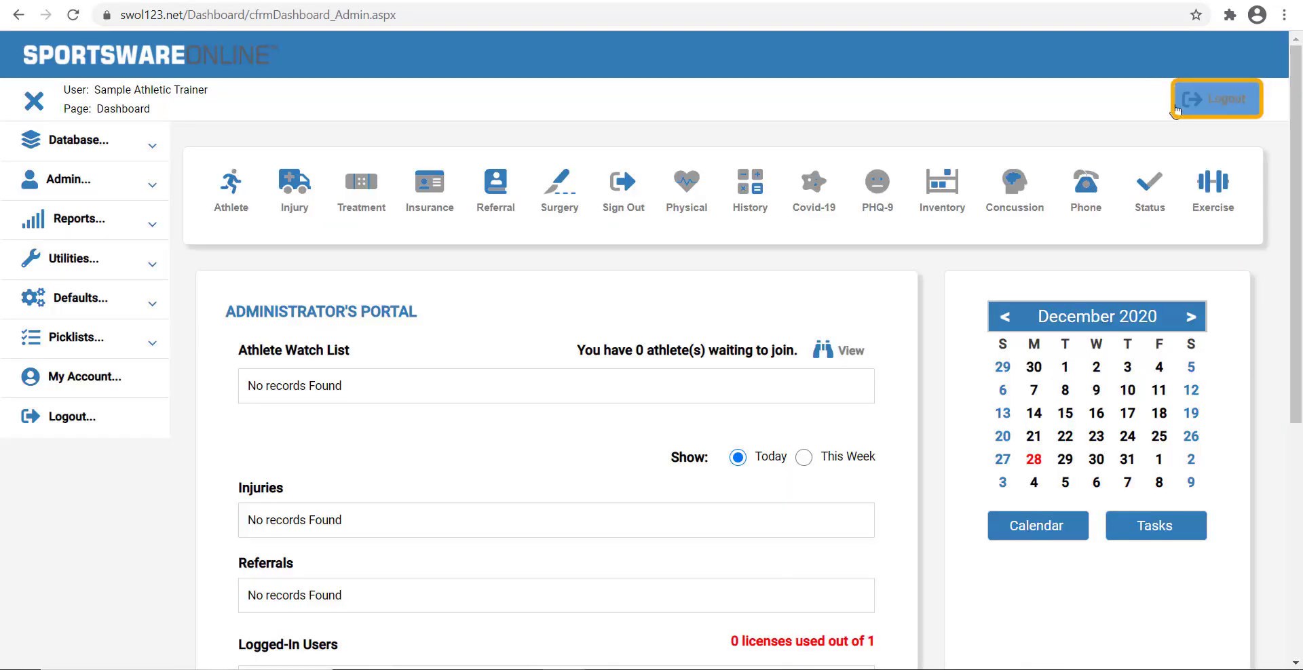
click(1203, 109)
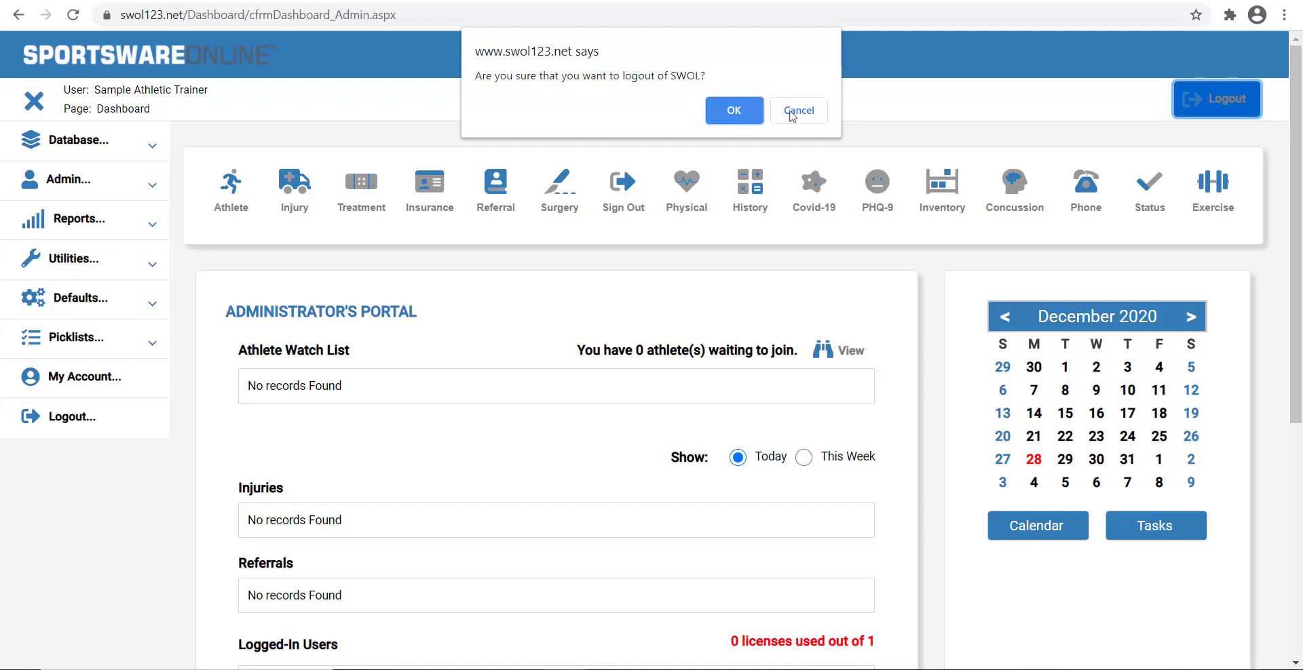
click(734, 111)
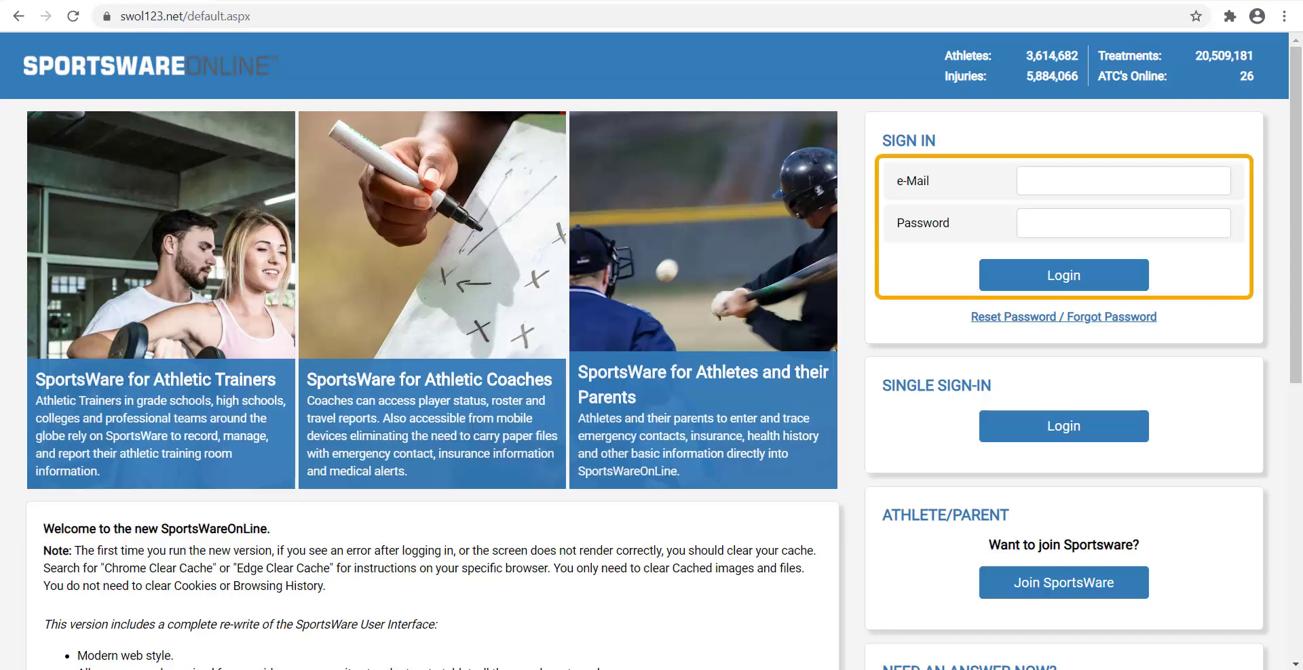
Step: Request a password reset from the sign-in page using the second athletic trainer's e-mail
click(1061, 171)
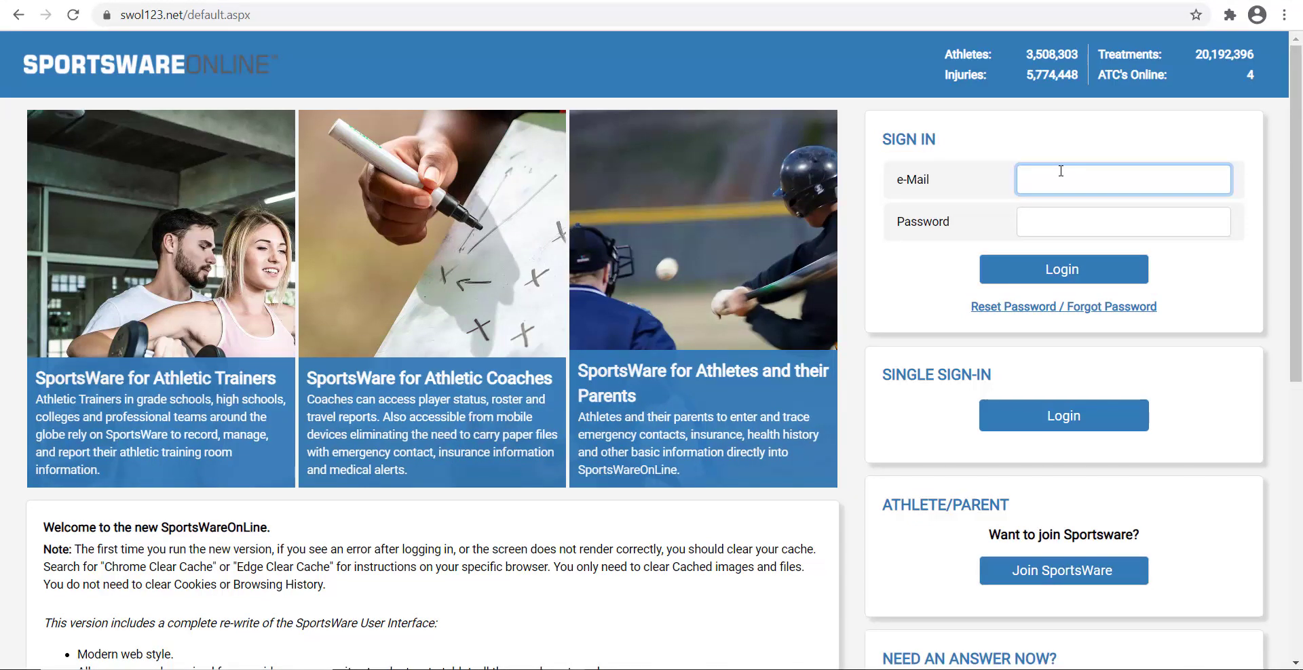
text(atc2@your.edu)
click(1071, 309)
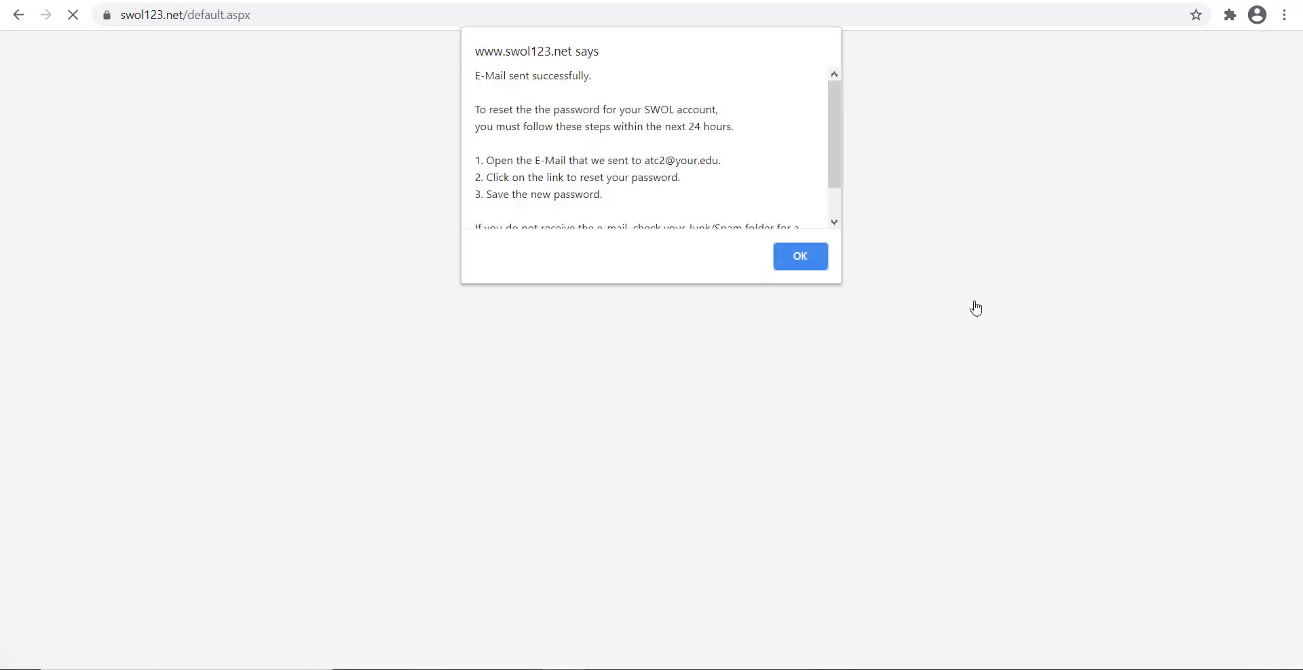
key(Return)
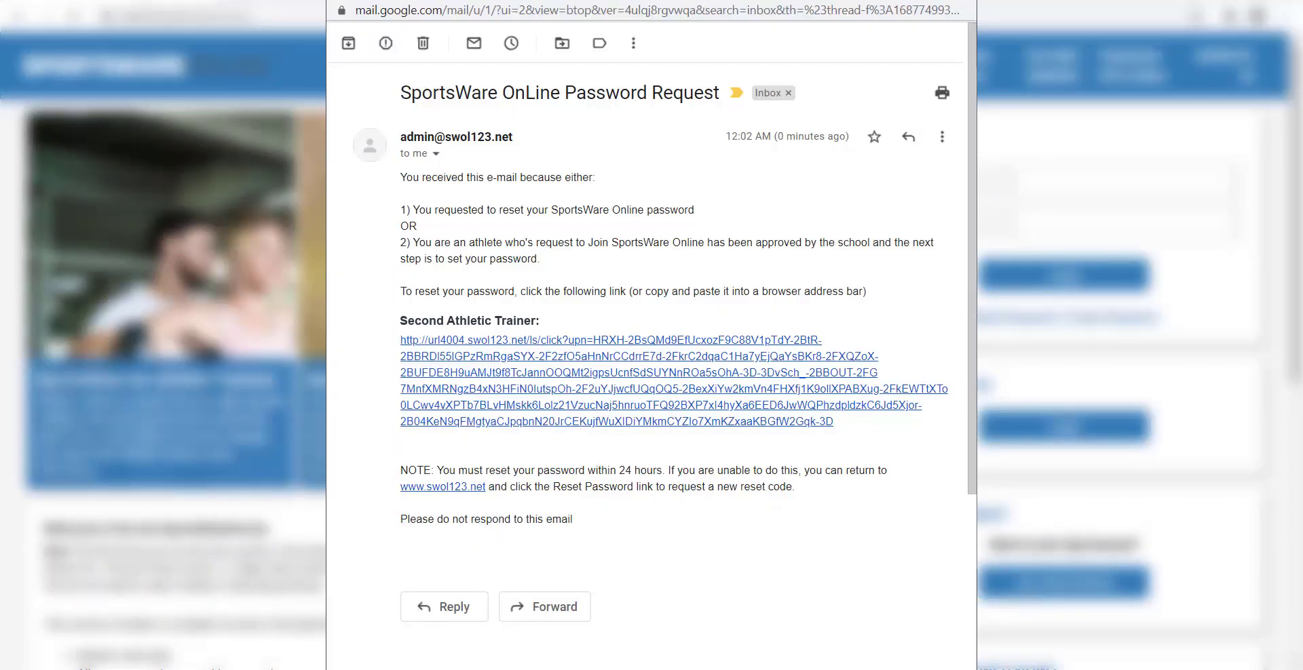
Step: Follow the reset link in the password request e-mail, enter the second athletic trainer's e-mail, enter and confirm the new password, and save
click(628, 411)
text(a)
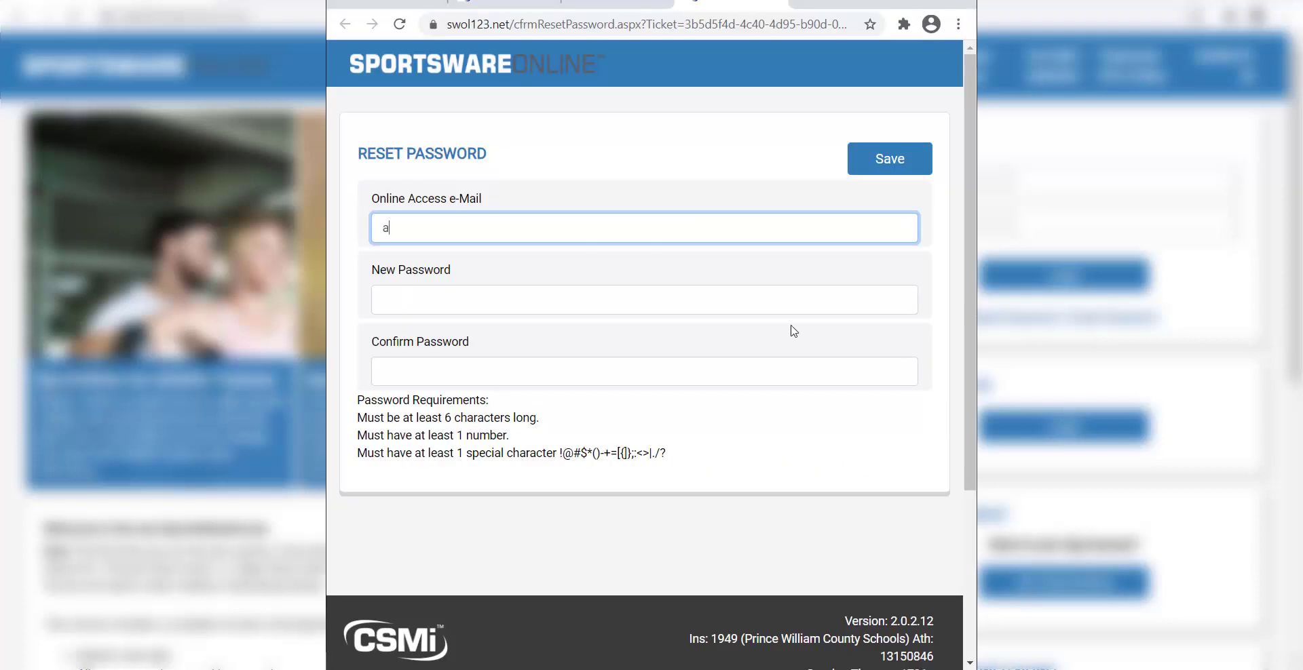
text(tc2@your)
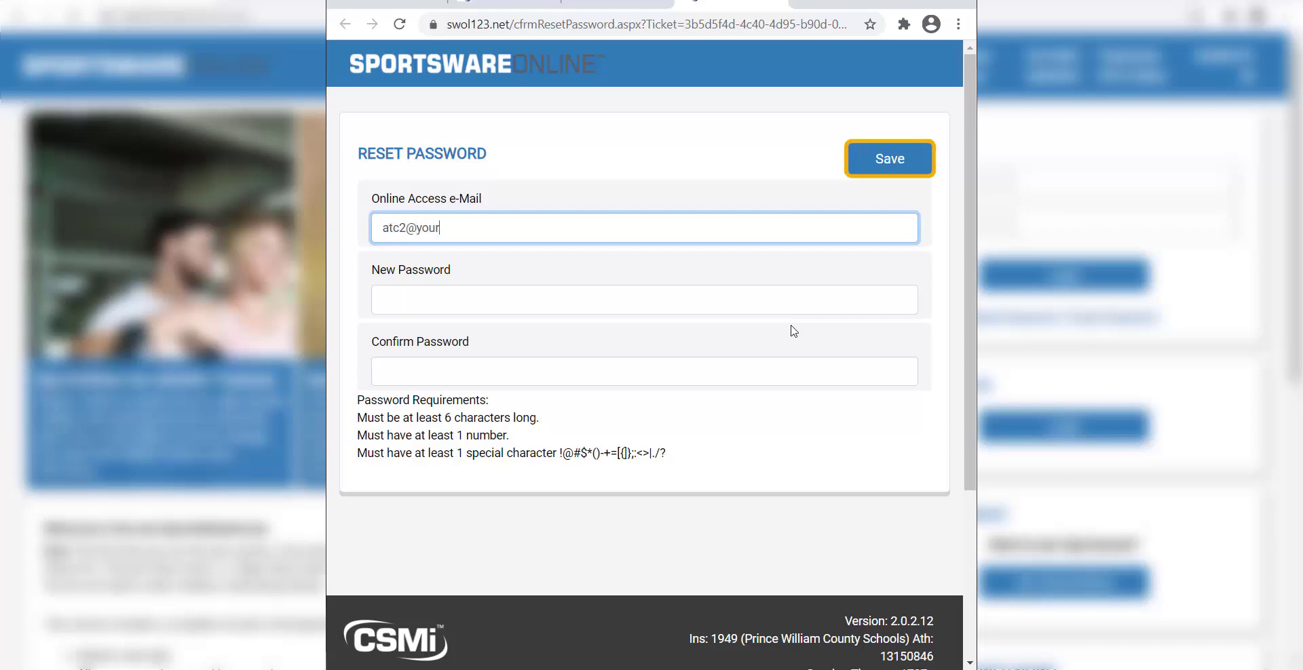
text(.edu)
key(Tab)
text(********)
click(588, 372)
text(*****)
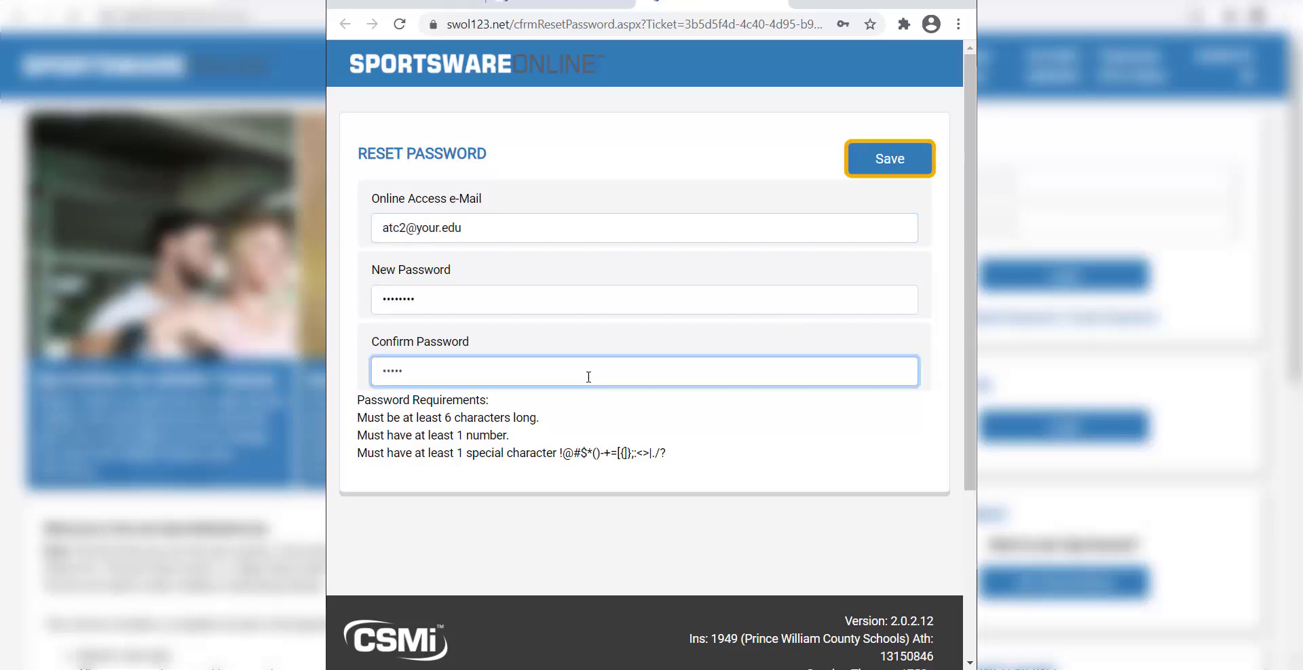
text(**)
click(882, 163)
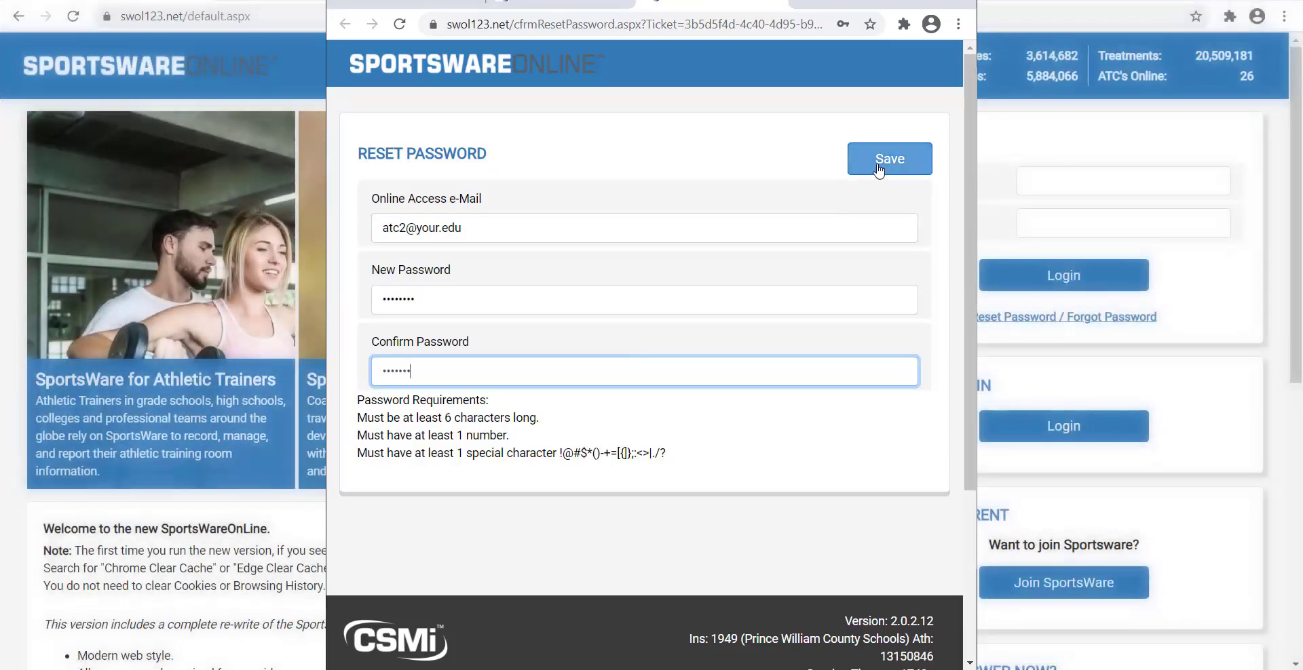
Step: Sign in with the second athletic trainer's e-mail and the new account password
text(atc2@your)
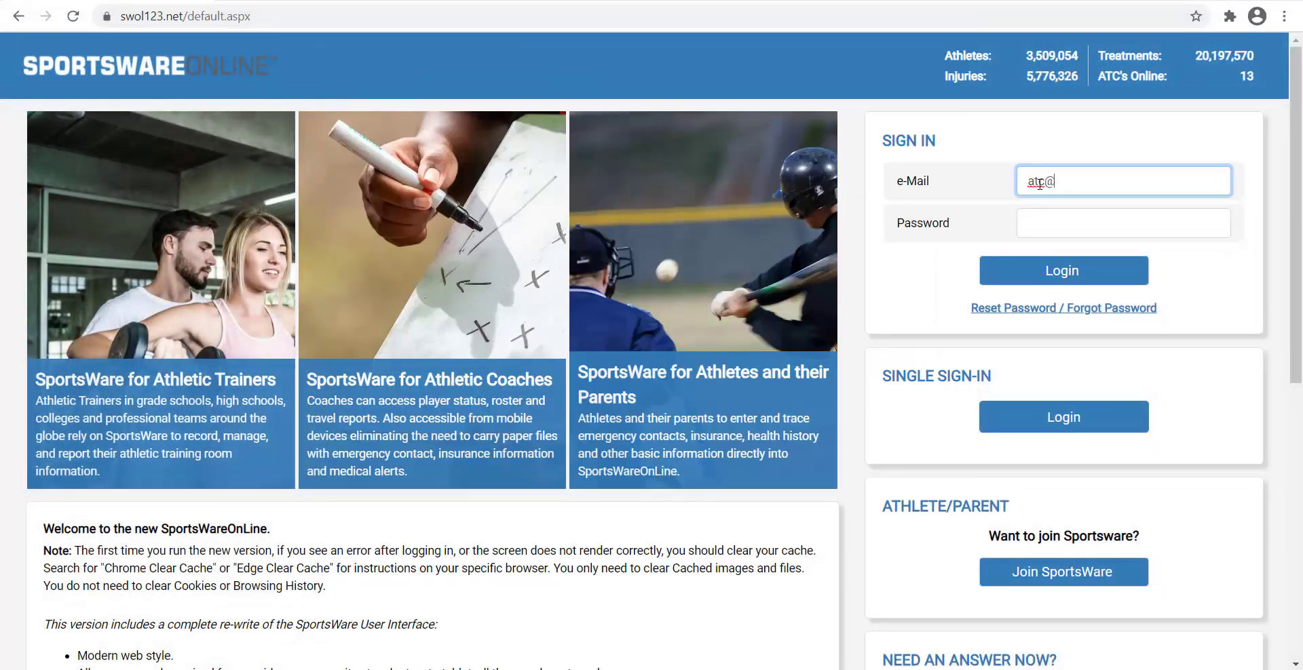
text(.edu)
key(Tab)
text(********)
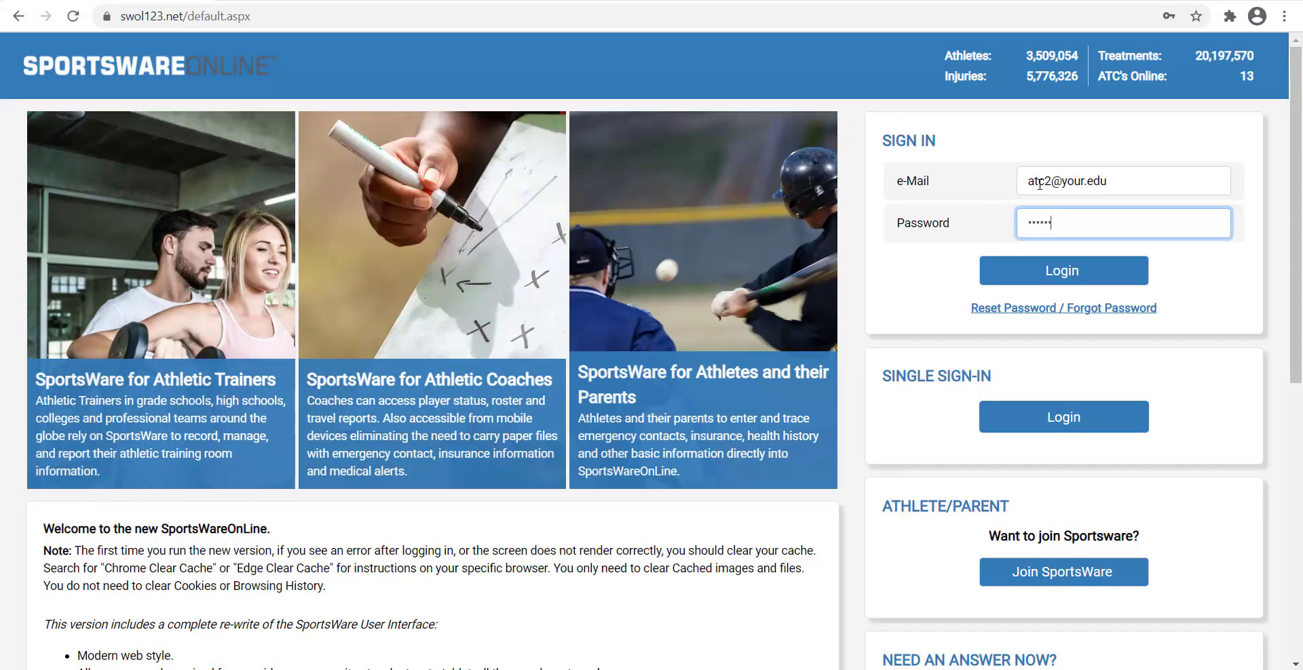
key(Return)
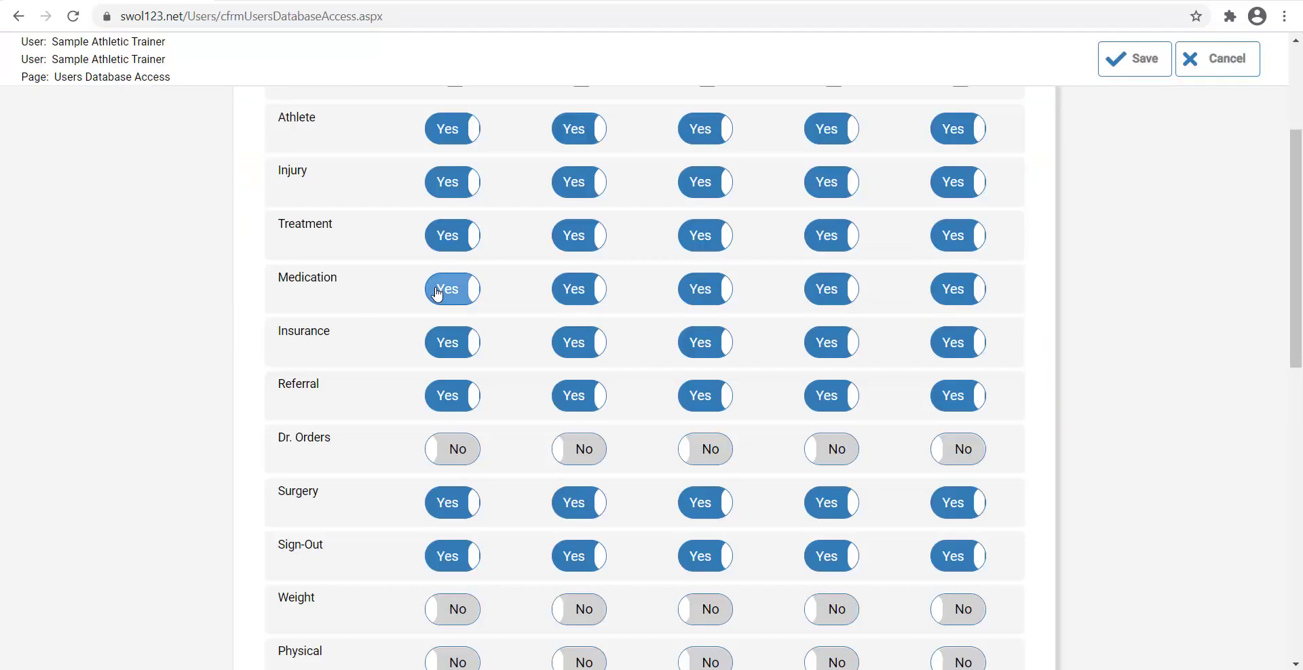
Step: Set the first two Medication permissions to No in the athletic trainer's database access settings
click(439, 290)
click(572, 289)
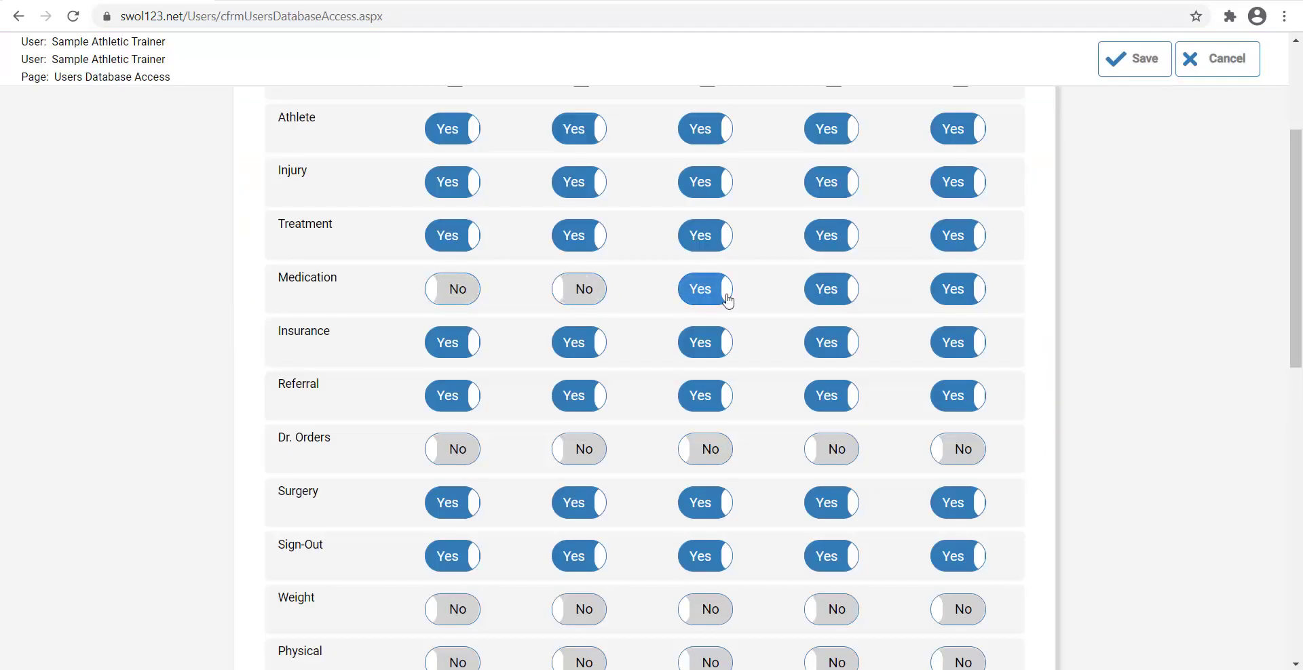